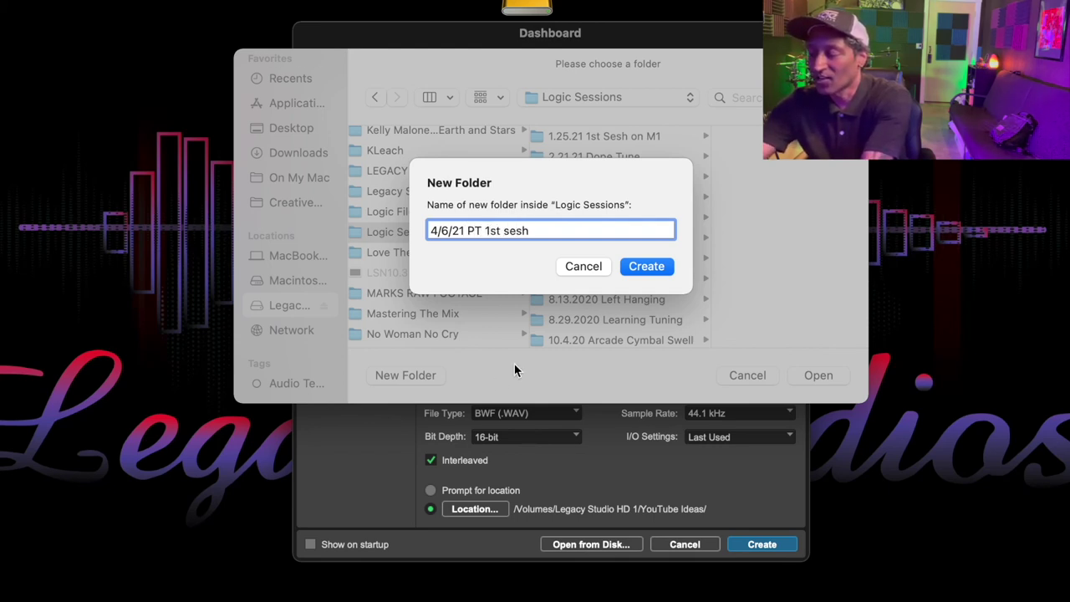
Create the folder 4/6/21 PT 1st sesh inside Logic Sessions and choose it as the session's save location.
click(649, 268)
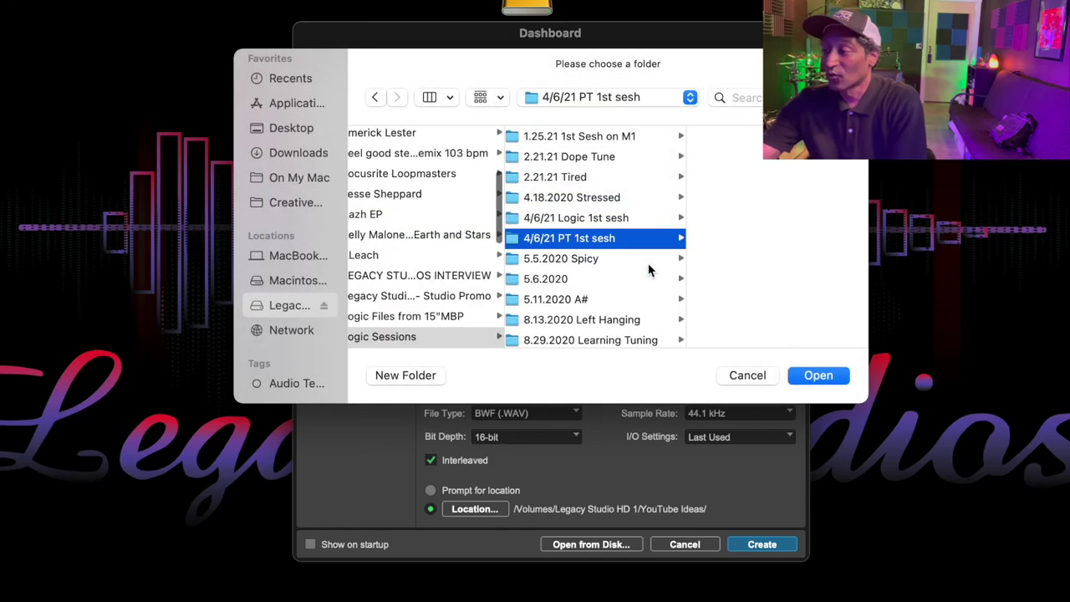
click(809, 378)
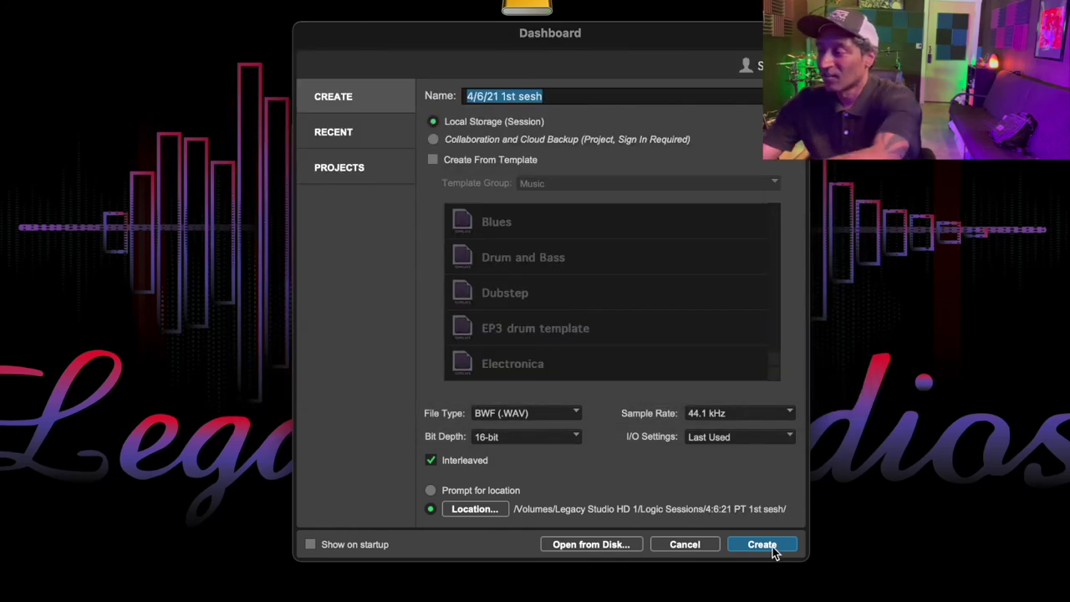
Name the new session 4621 PT 1st sesh, without slashes, and create it.
click(762, 545)
click(691, 280)
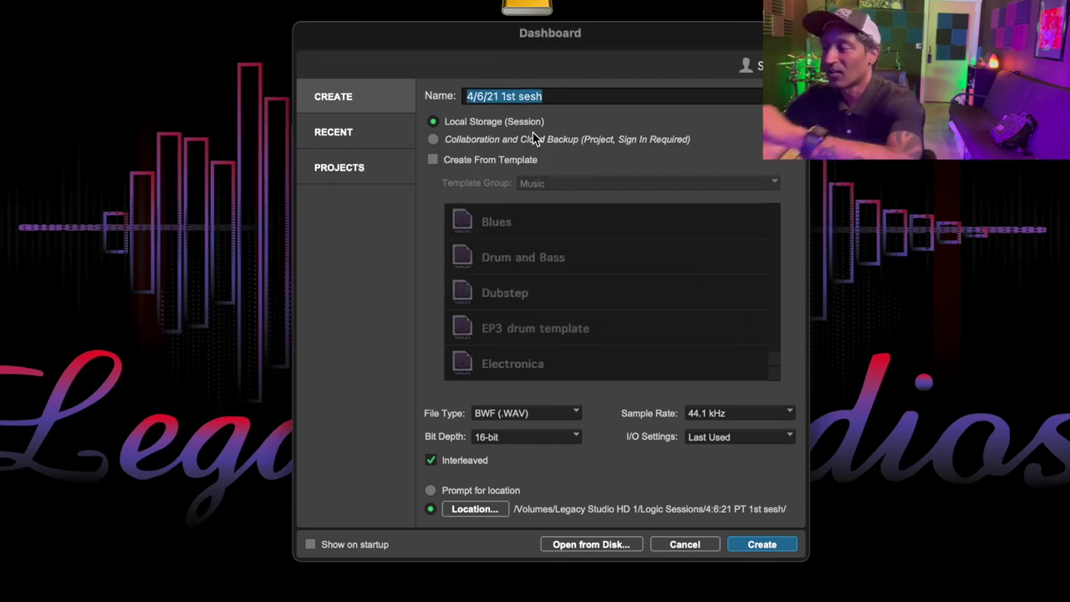
text(46)
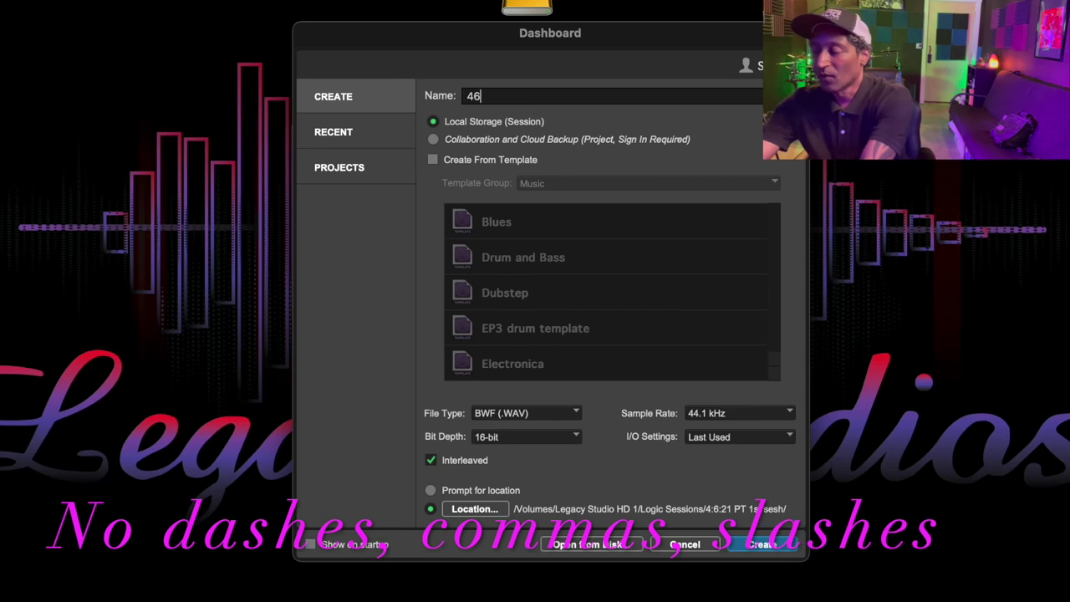
text(21 PT)
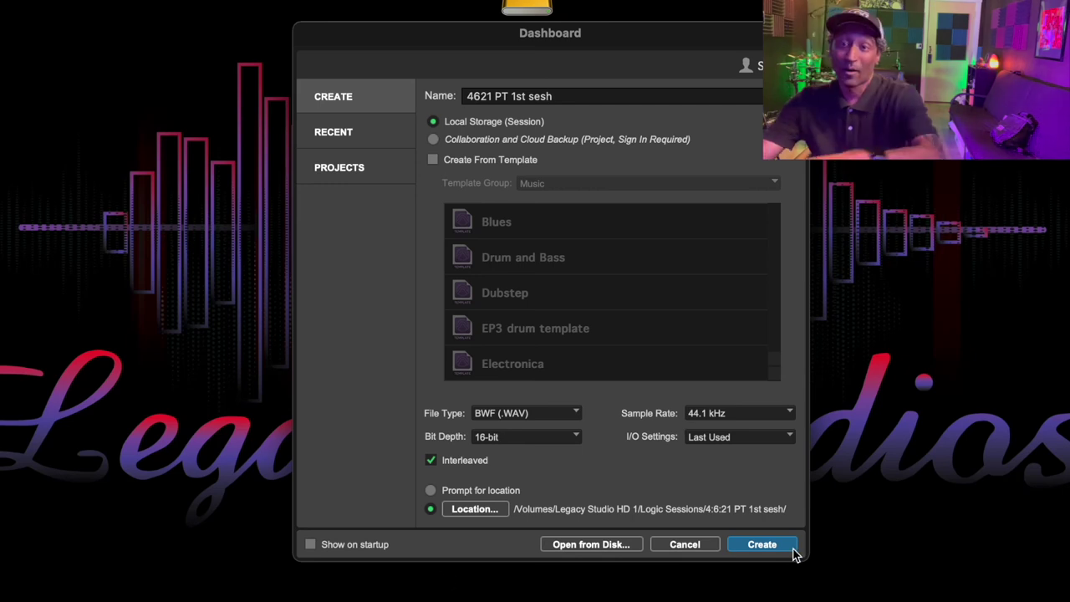
text(1st sesh)
click(761, 544)
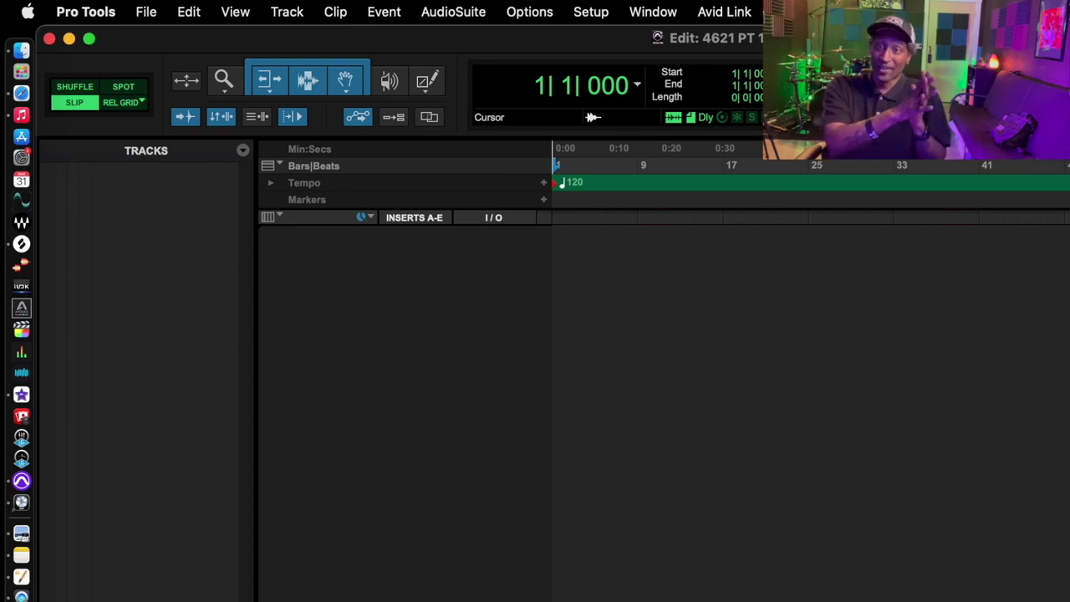
Set the session's playback engine to the Scarlett 18i20 USB interface and apply the change.
click(608, 19)
click(613, 58)
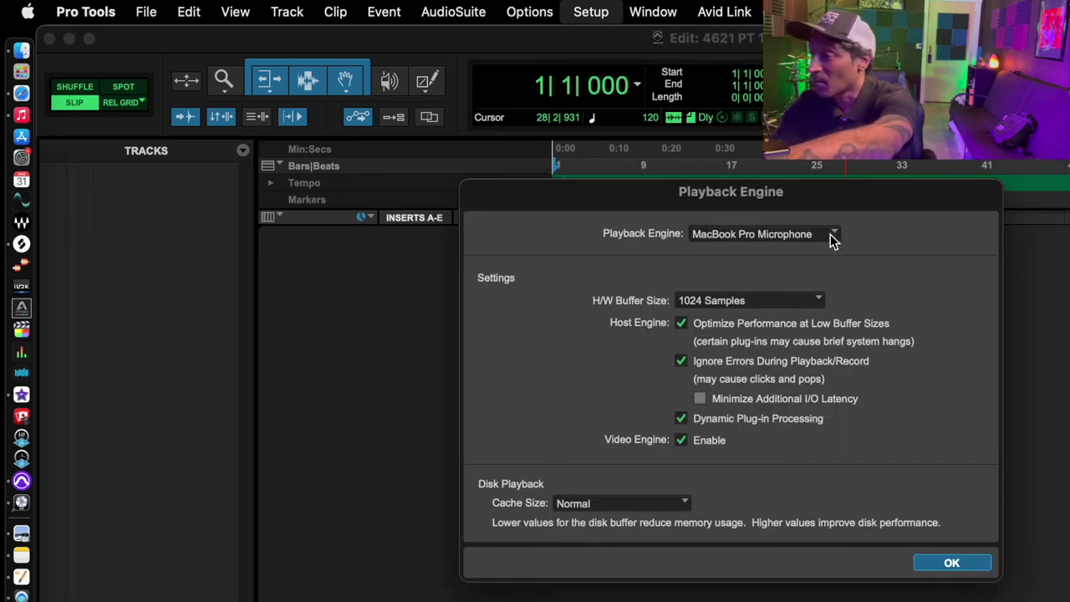
click(833, 238)
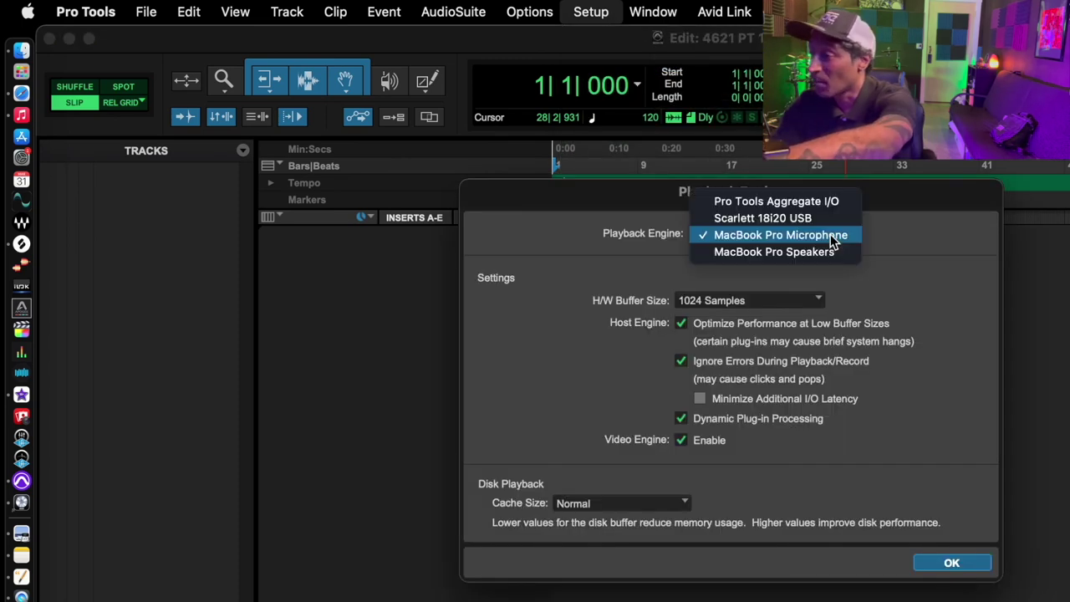
click(834, 239)
click(836, 242)
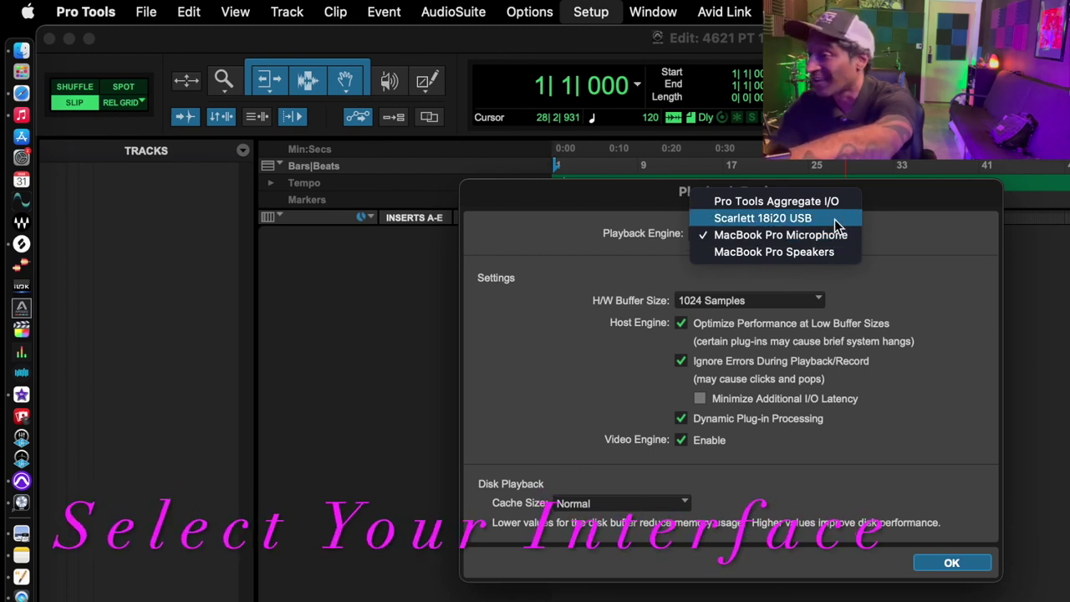
click(835, 219)
click(888, 400)
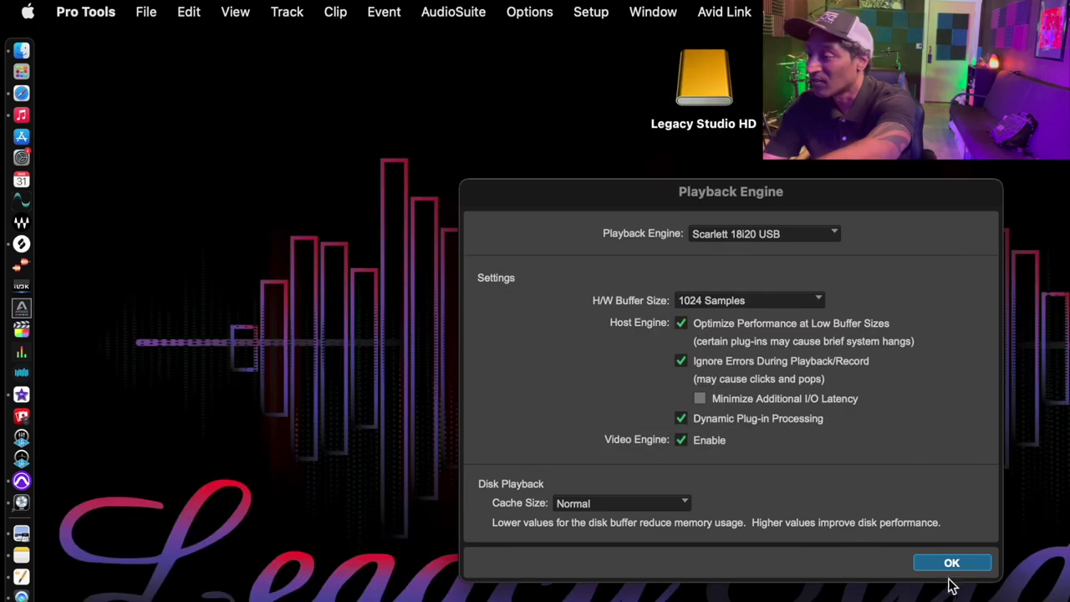
click(953, 564)
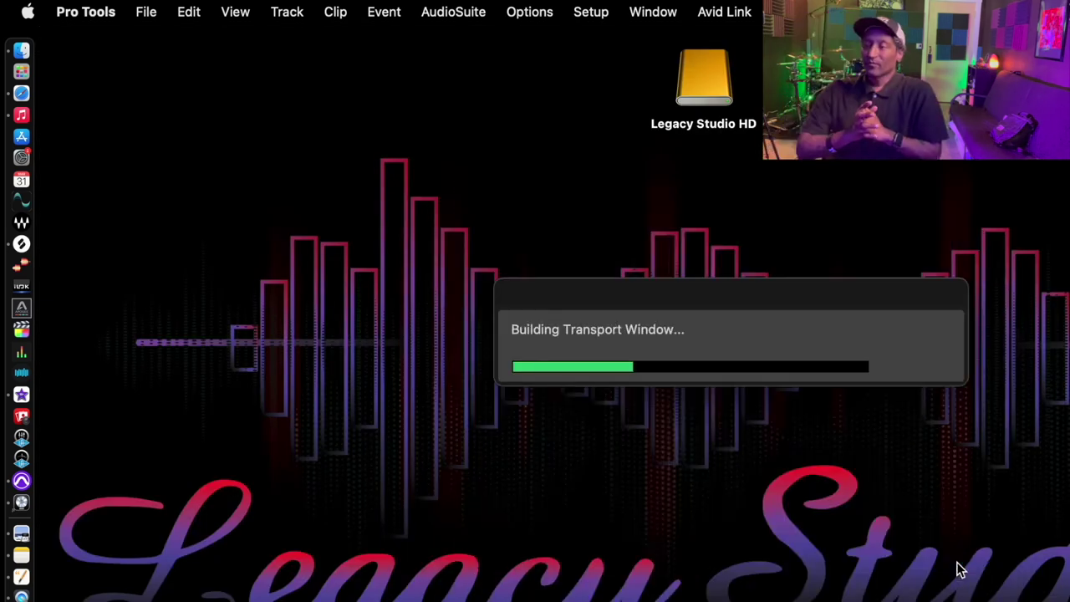
Reopen the Playback Engine settings to check the selected interface, then close them.
click(592, 12)
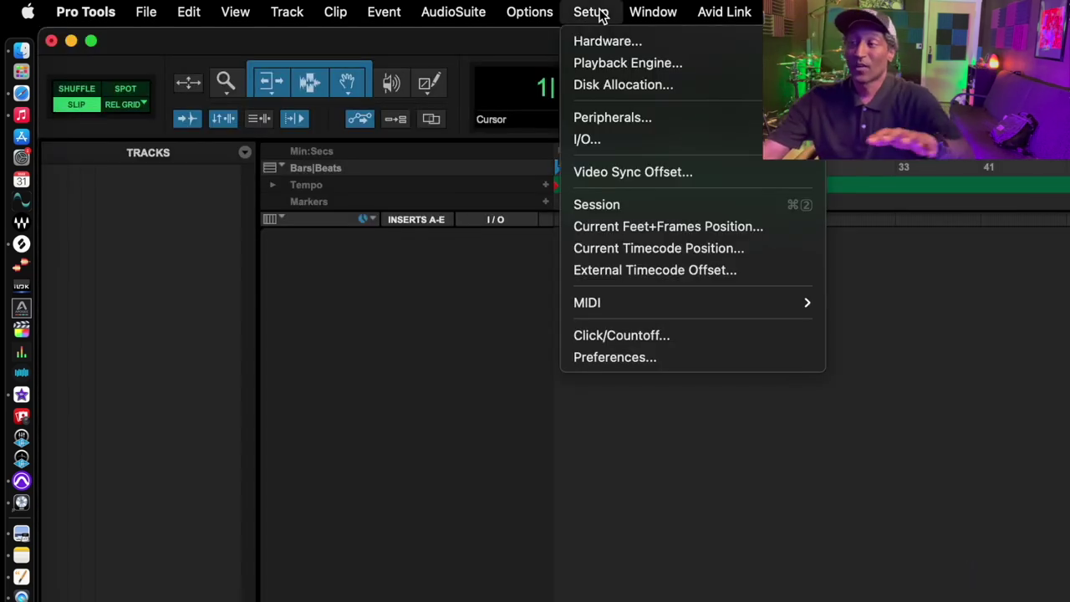
click(616, 62)
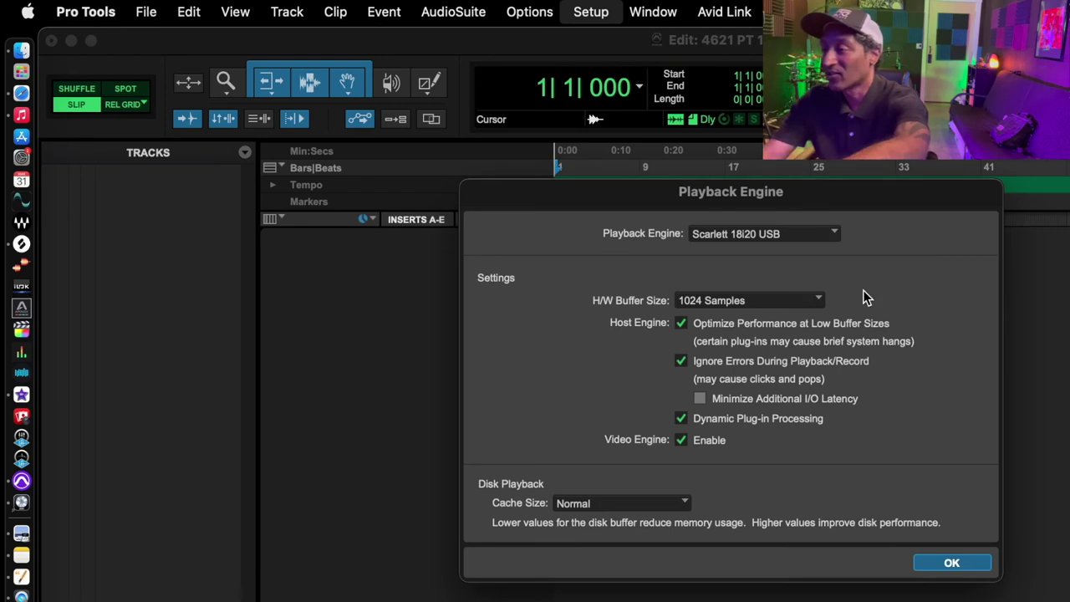
click(952, 565)
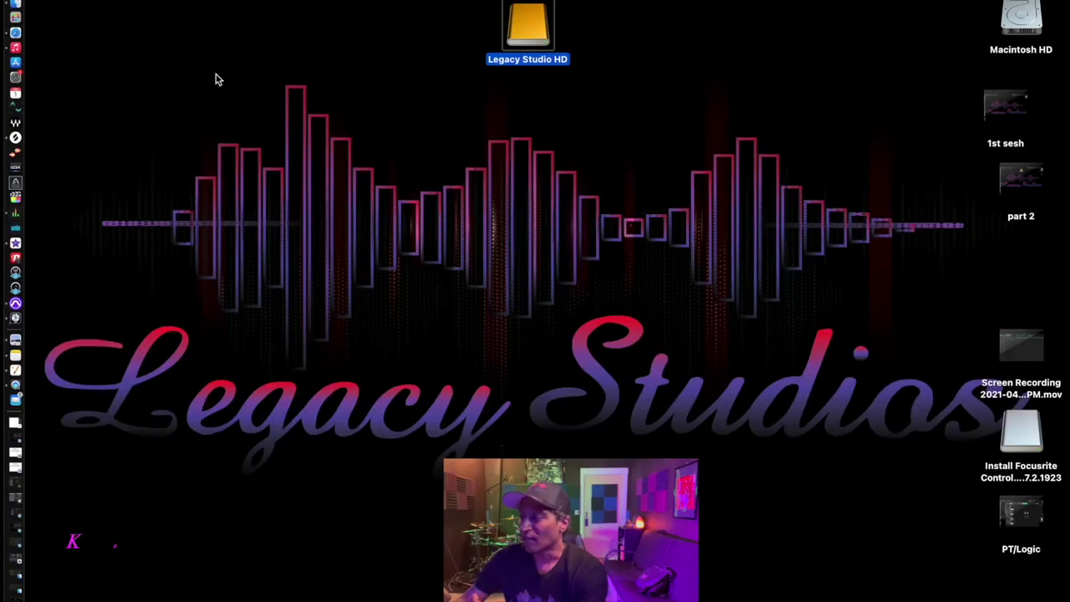
Search the Mac in Finder for the keyword 1st sesh and close the search window.
key(super+f)
text(1st sesh)
key(Return)
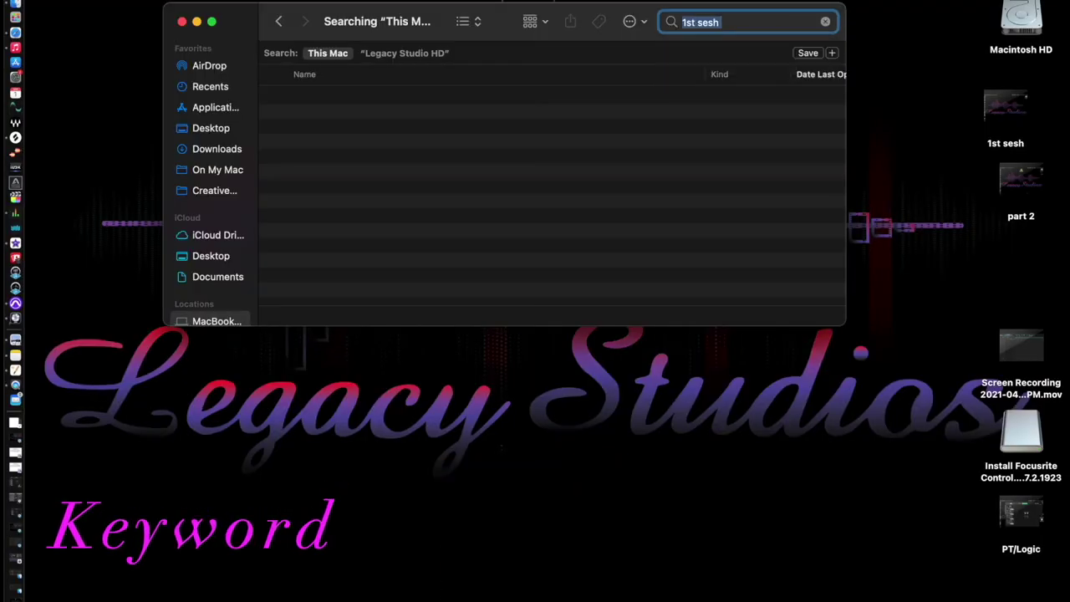
click(182, 22)
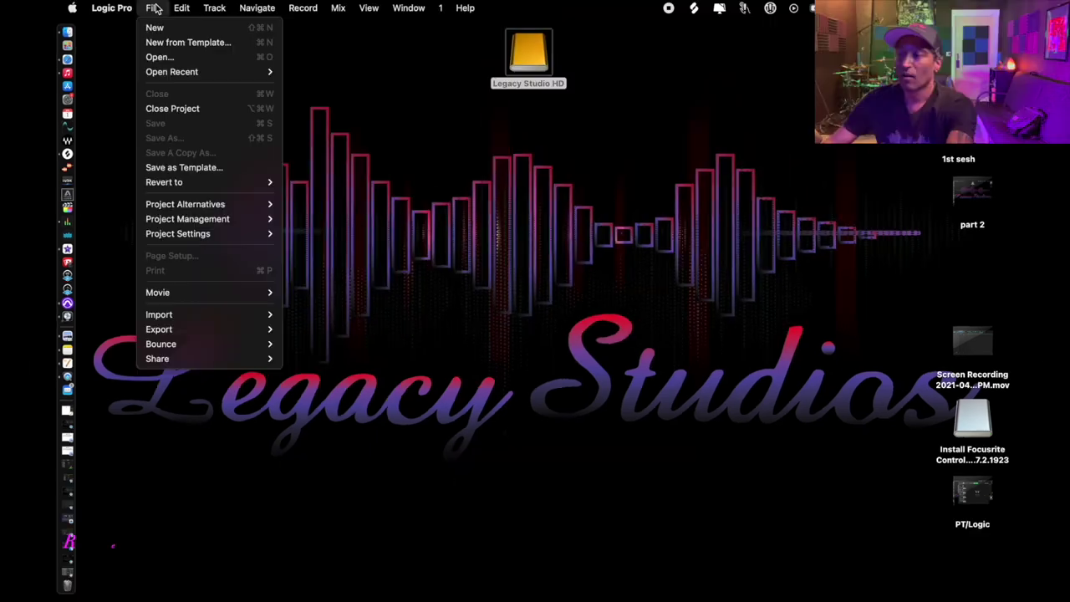
Check the list of recently opened projects in Logic Pro.
mouse_move(172, 76)
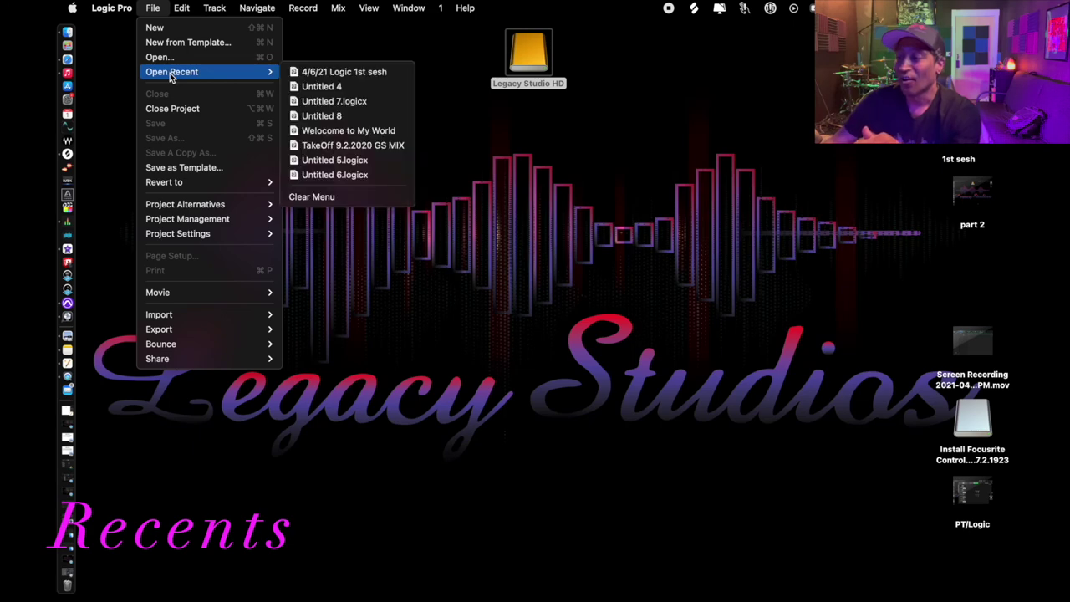
click(461, 95)
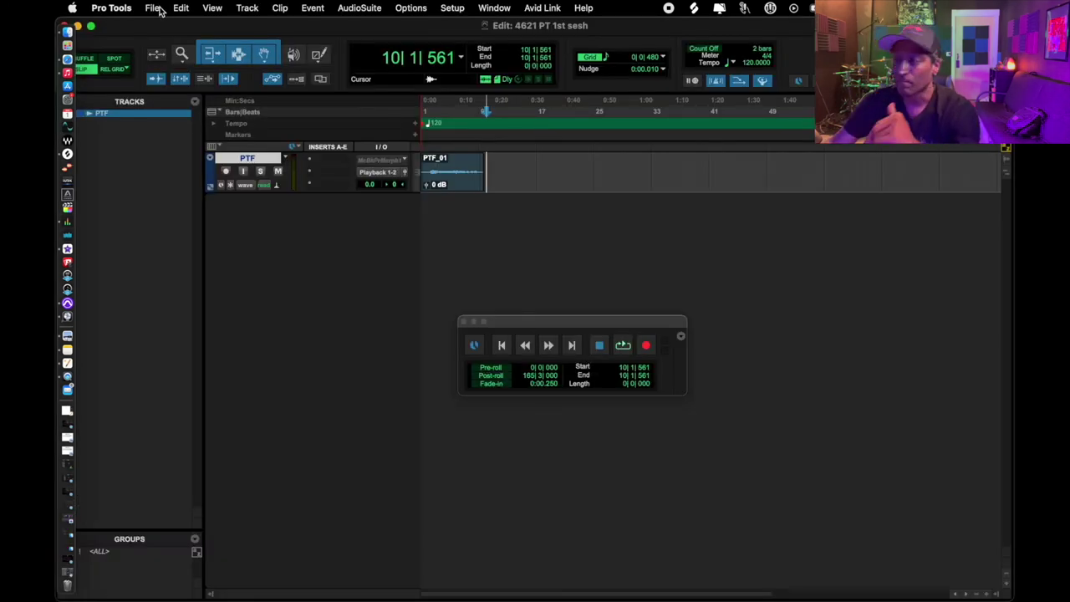
Switch to Pro Tools and open the recent session 4621 PT 1st sesh.
click(153, 8)
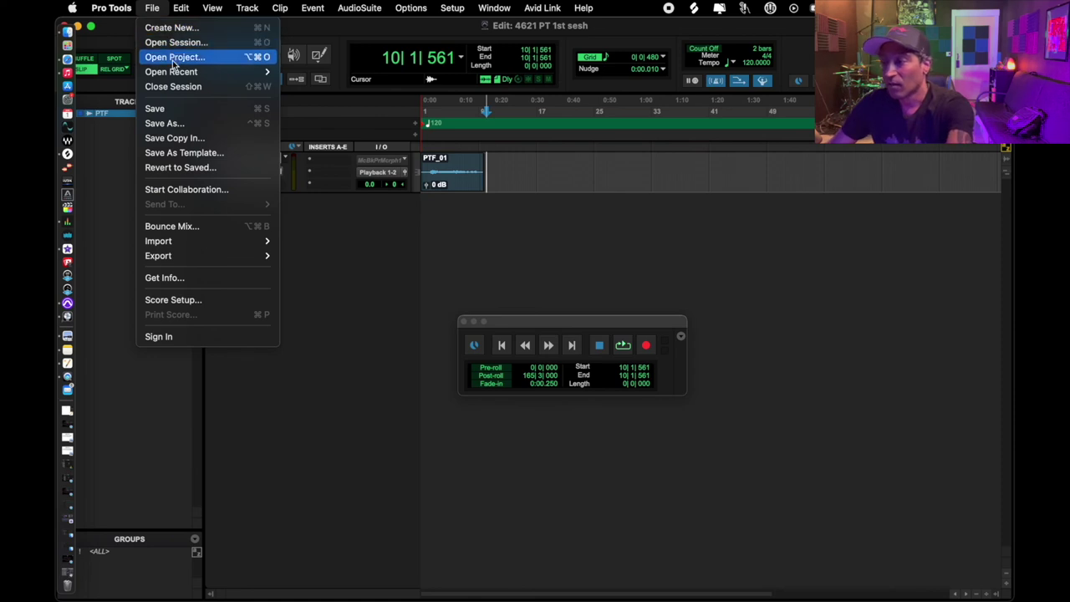
mouse_move(175, 73)
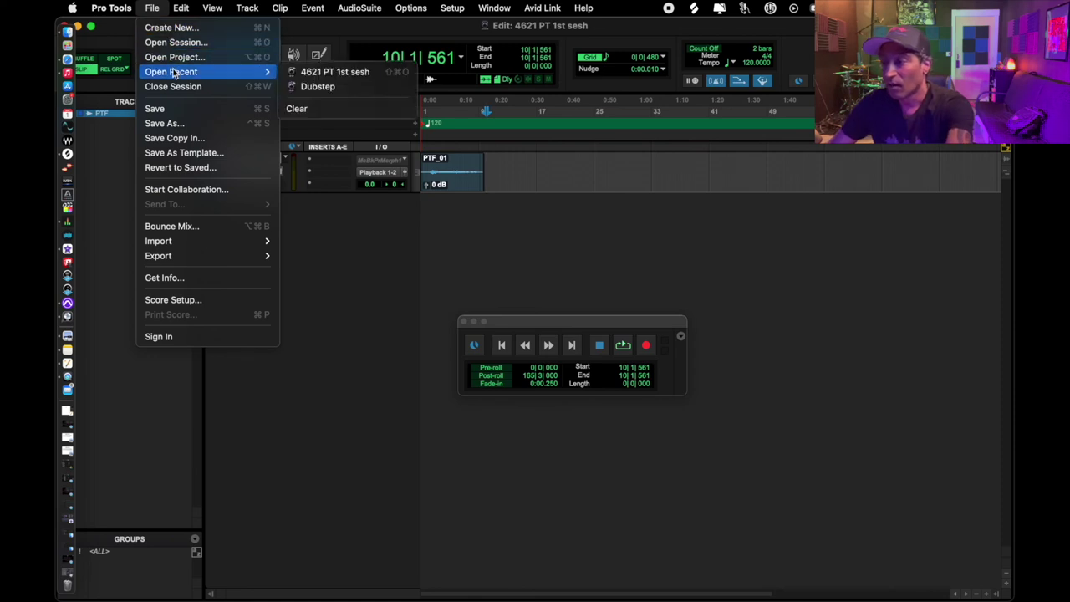
click(334, 72)
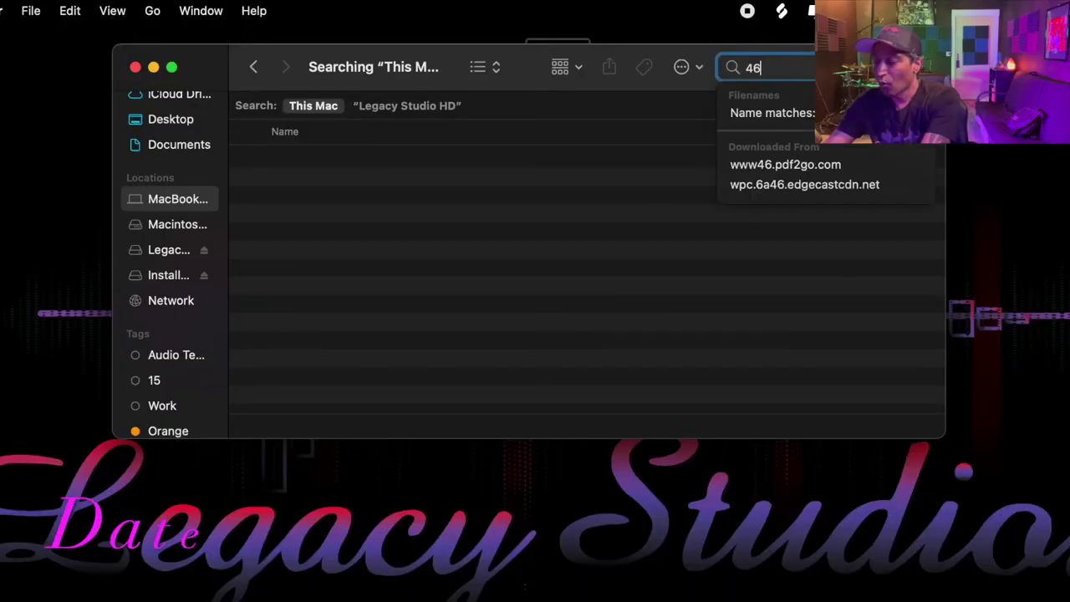
Search the Mac in Finder for files by the session date 4621.
text(21)
key(Return)
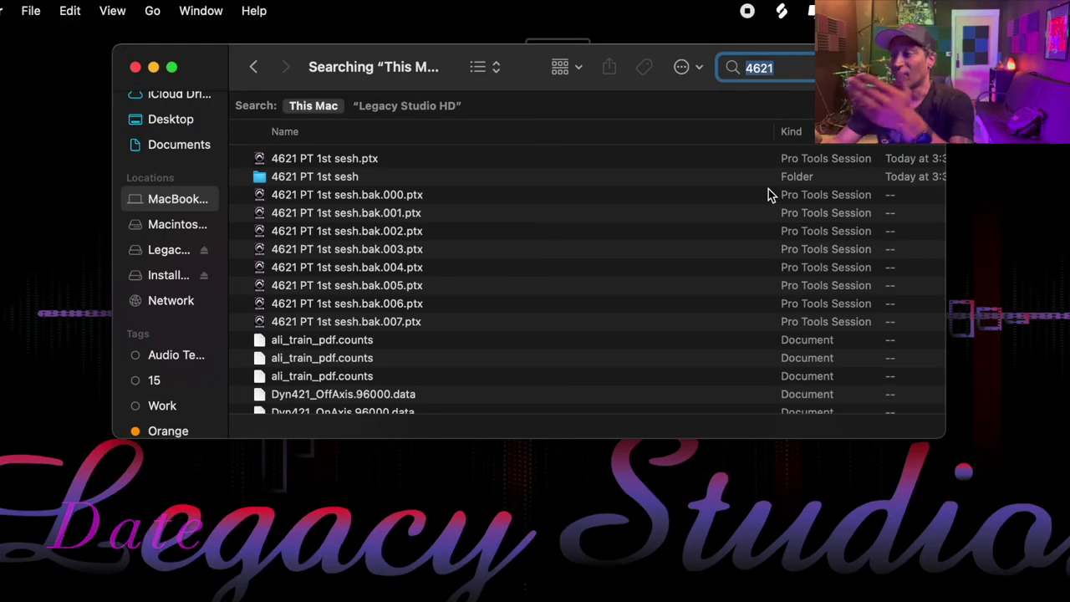
click(626, 180)
Search Finder for 1st sesh and open the Logic project 4/6/21 Logic 1st sesh from its nested folders.
click(801, 68)
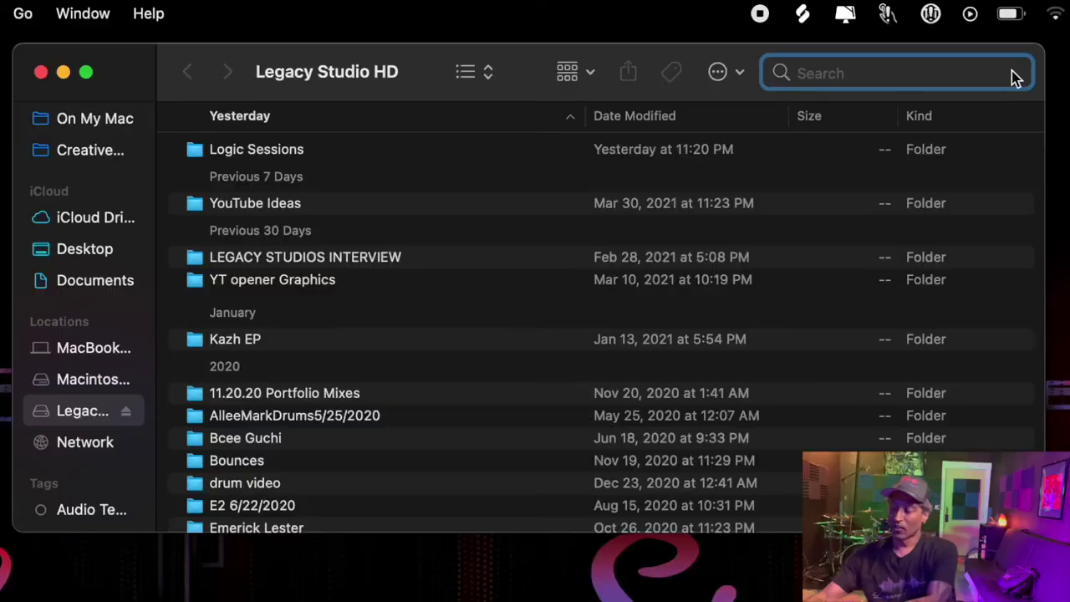
text(1st sesh)
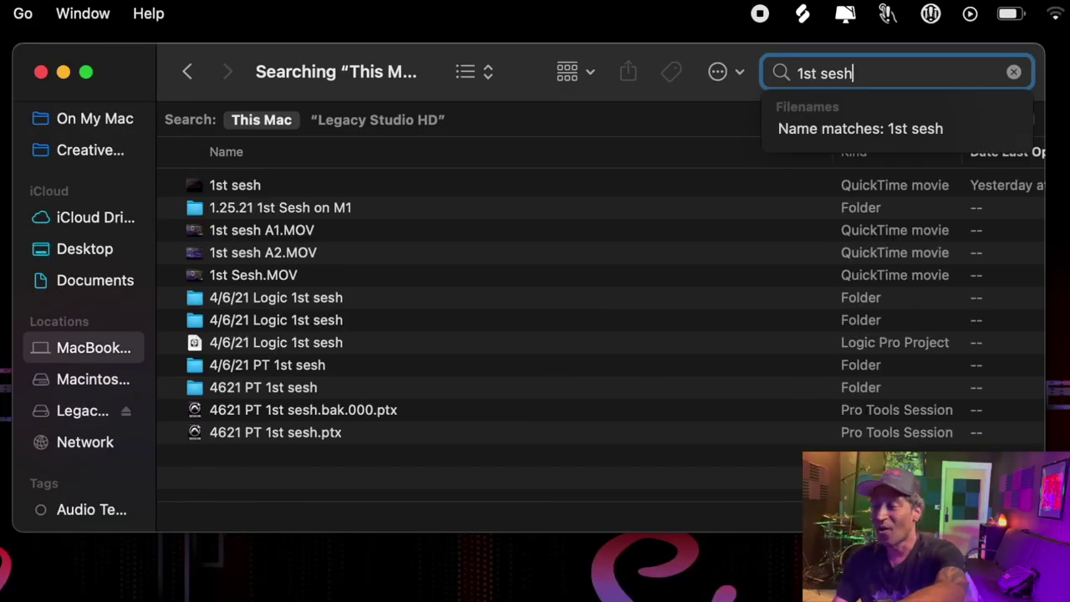
double_click(370, 302)
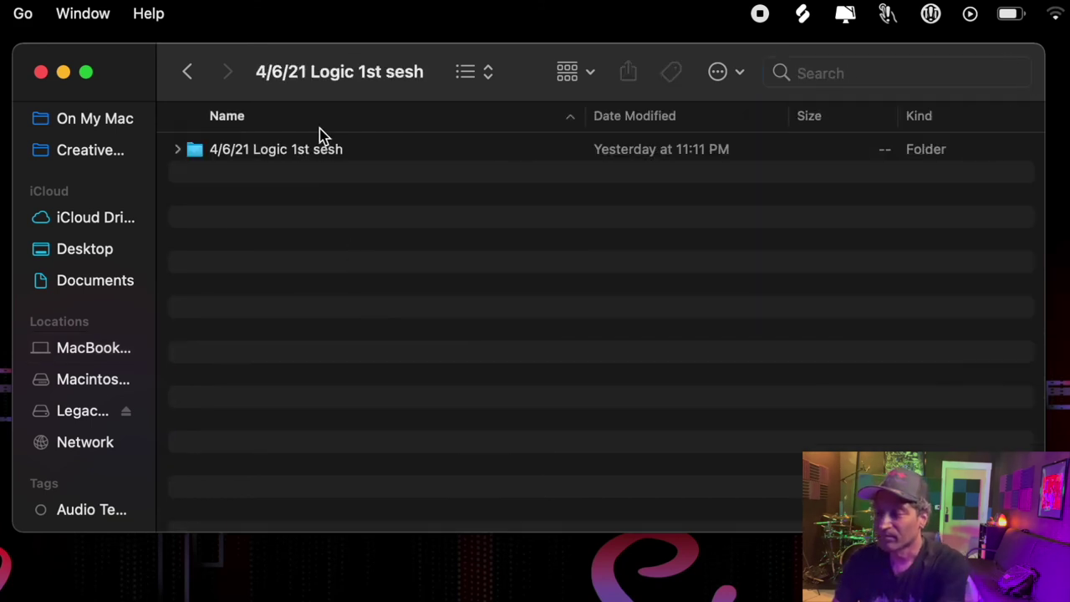
double_click(309, 161)
double_click(309, 150)
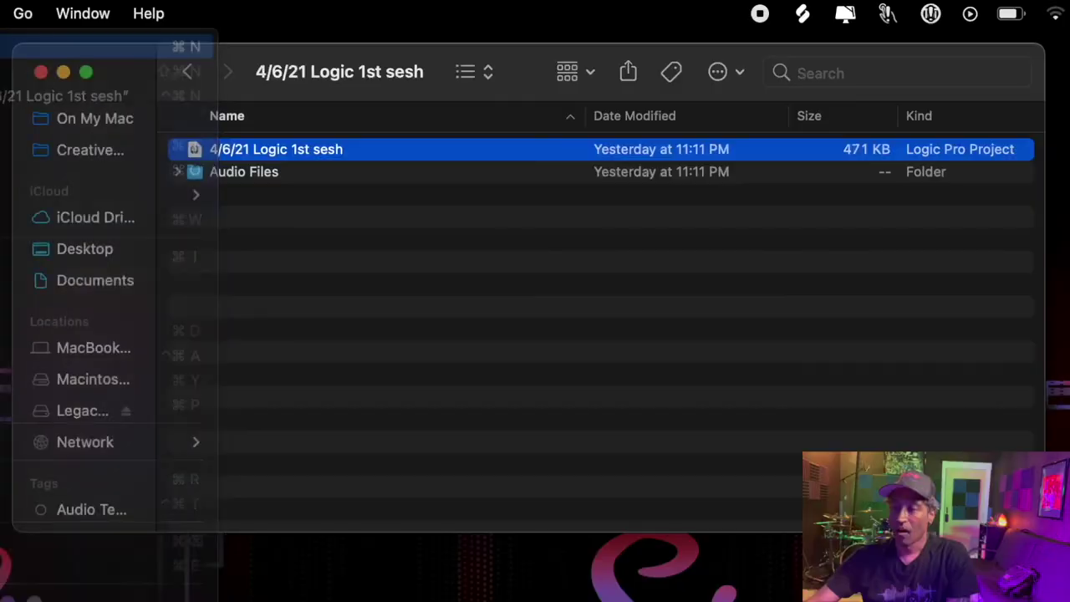
In a new Finder window, search for 1st sesh and locate 4621 PT 1st sesh.ptx inside the 4/6/21 PT 1st sesh folder.
key(super+n)
scroll(284, 388, down, 5)
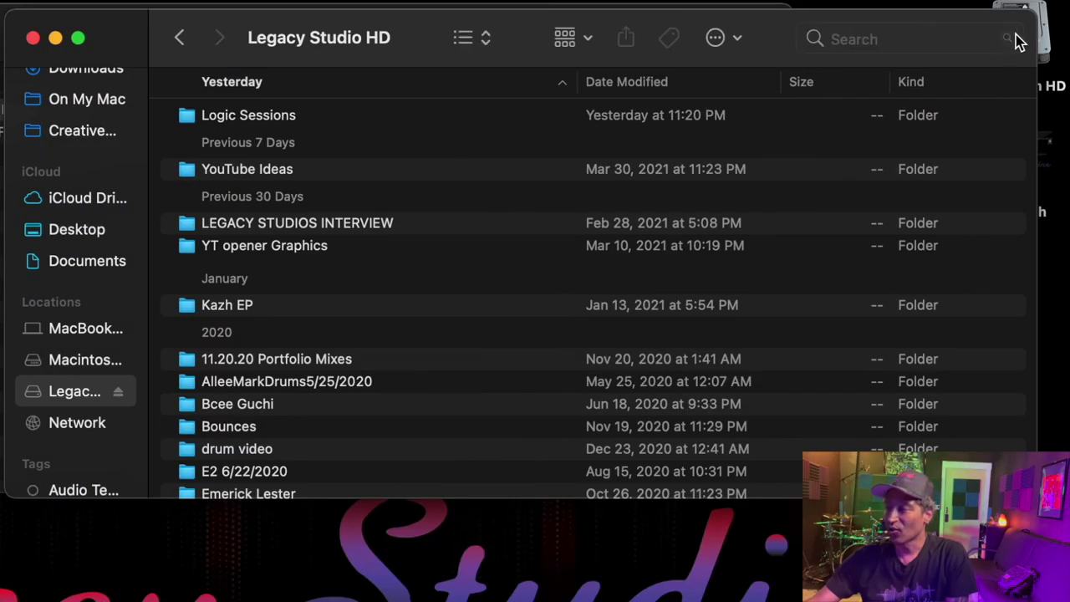
click(1018, 42)
text(1st sesh)
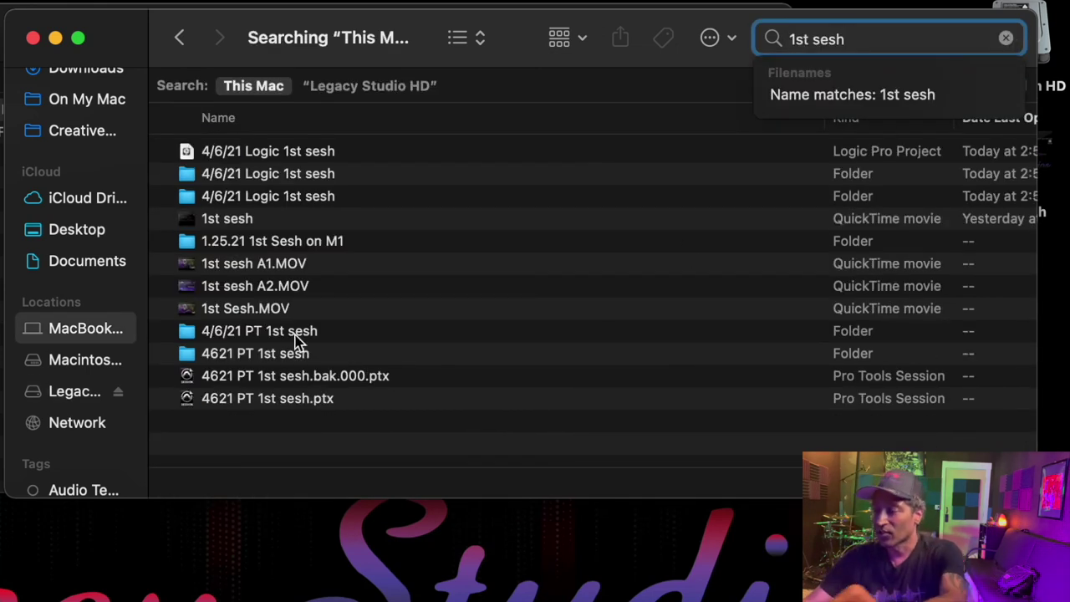
double_click(294, 335)
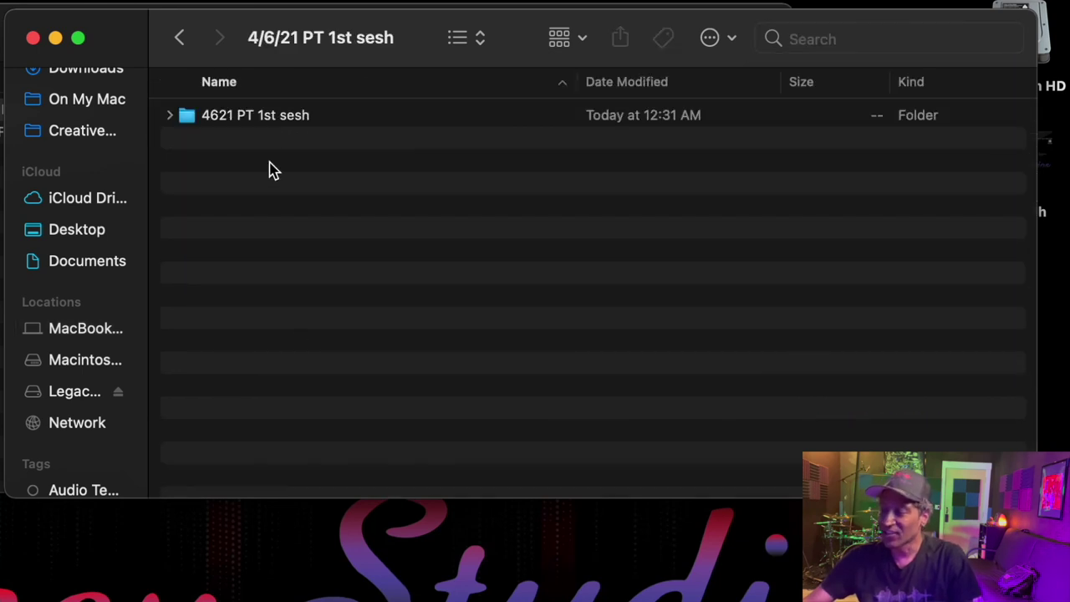
double_click(272, 123)
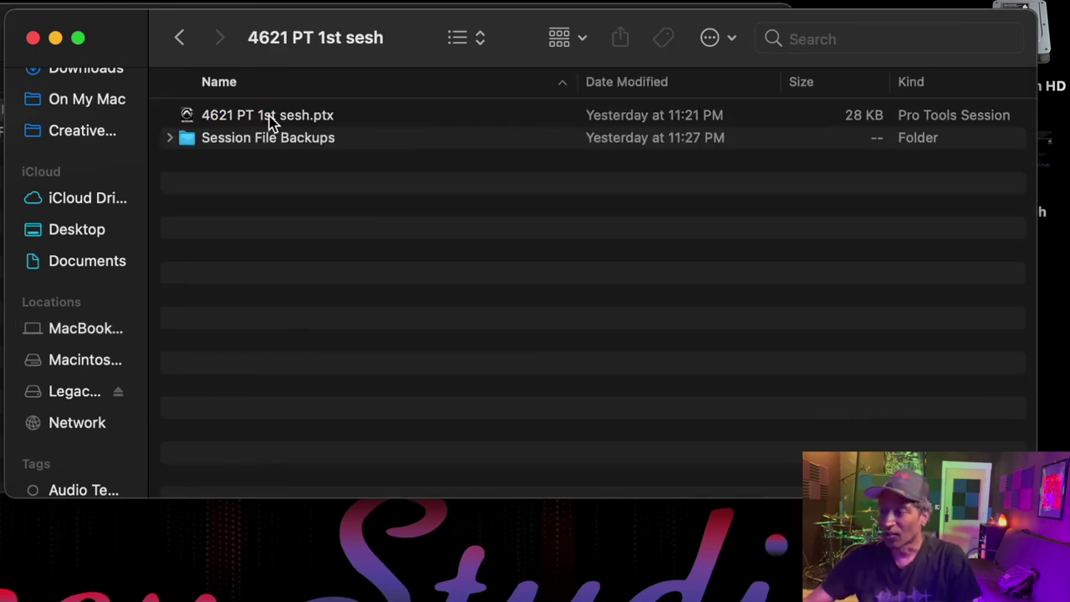
click(272, 123)
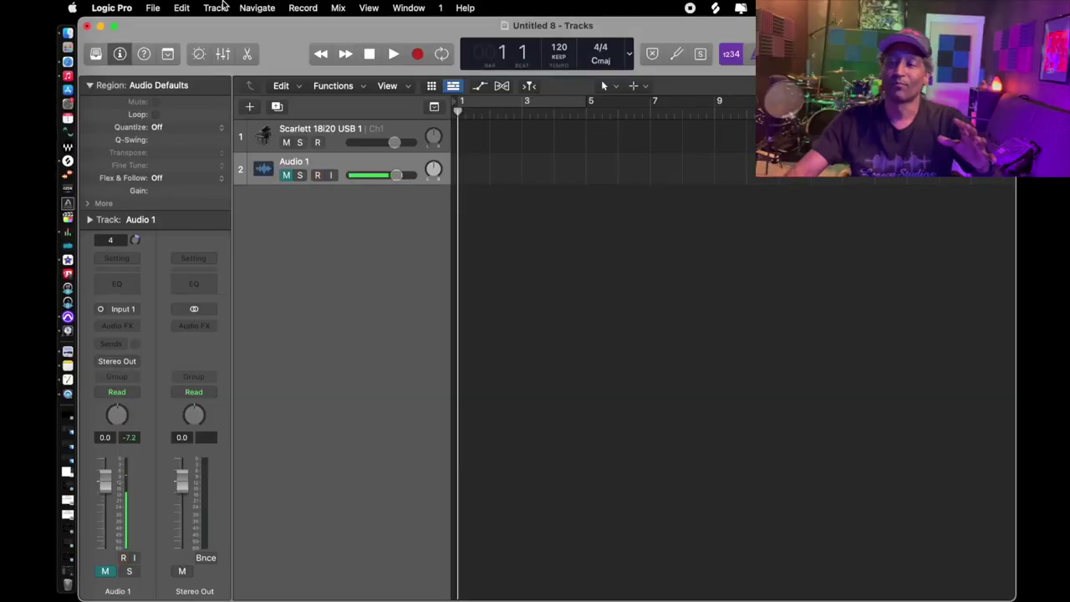
Open the options for new tracks and go through the Software Instrument, External MIDI, Guitar or Bass and Drummer types.
key(ctrl+r)
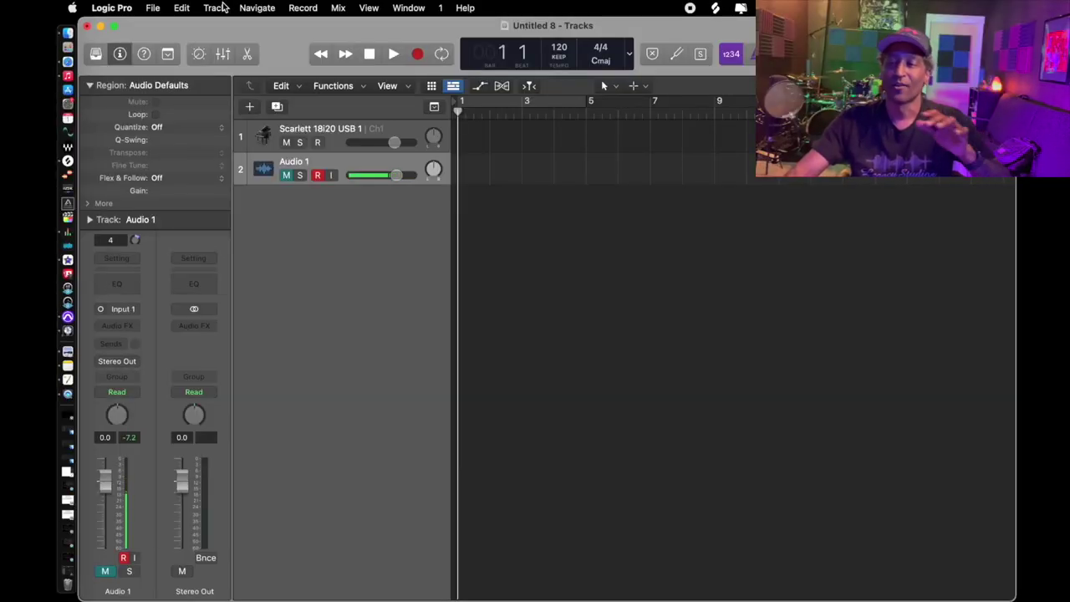
click(217, 8)
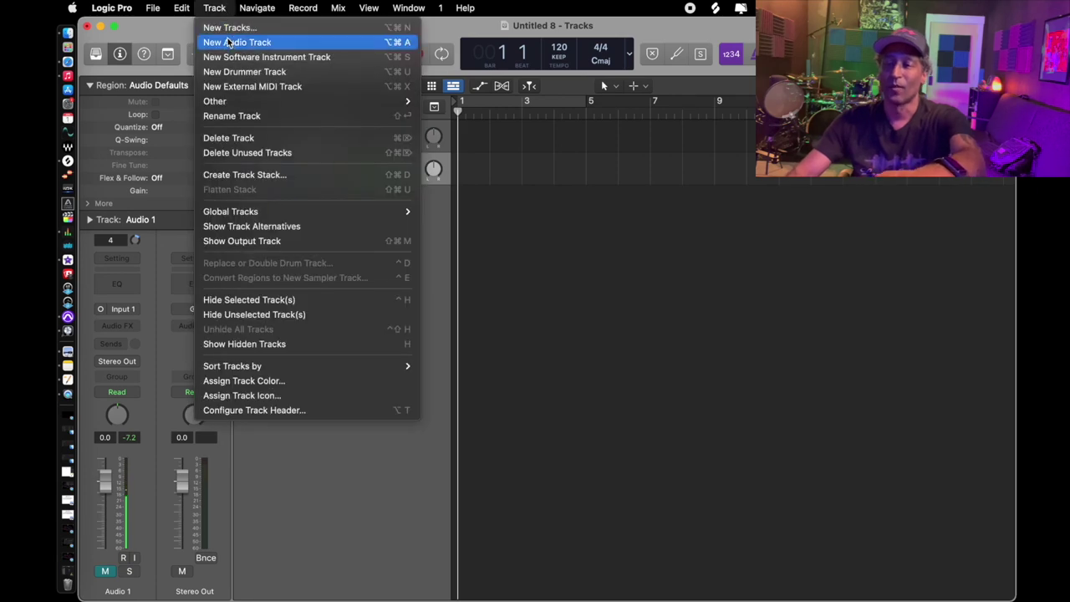
click(230, 27)
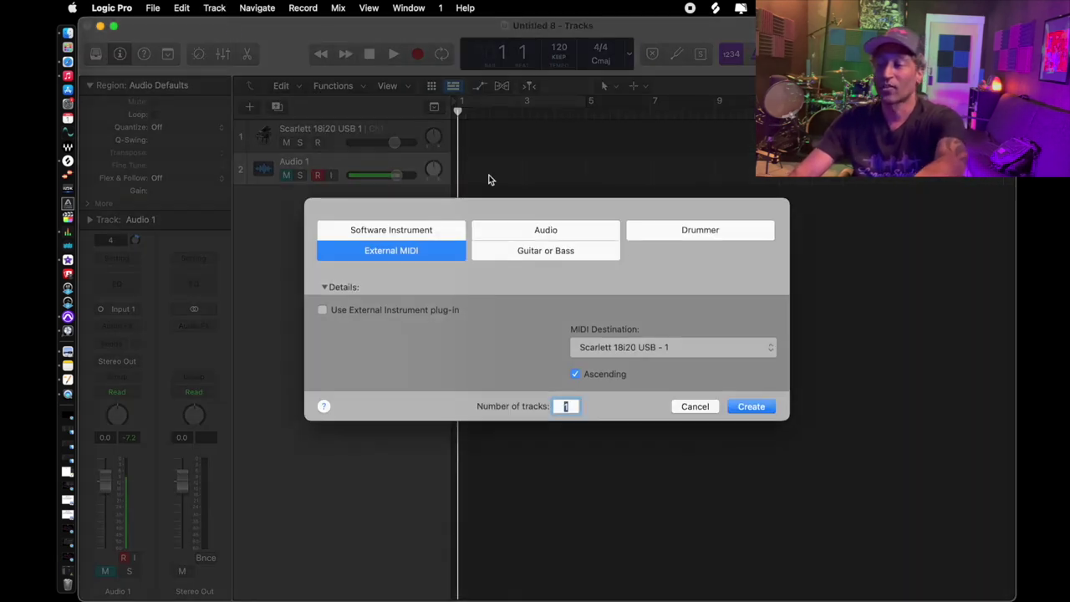
click(418, 232)
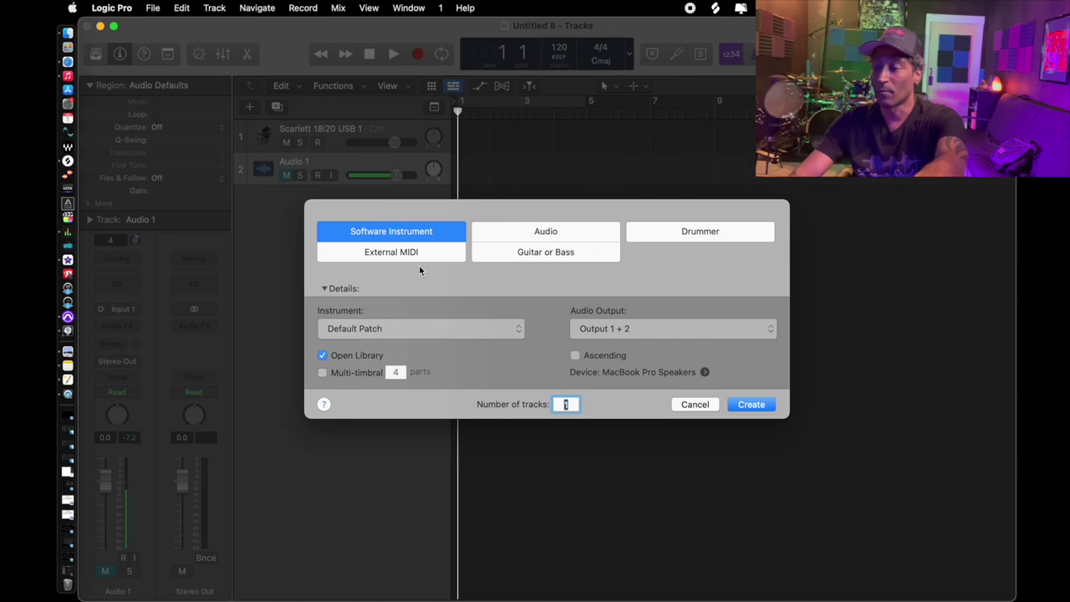
click(423, 256)
click(545, 252)
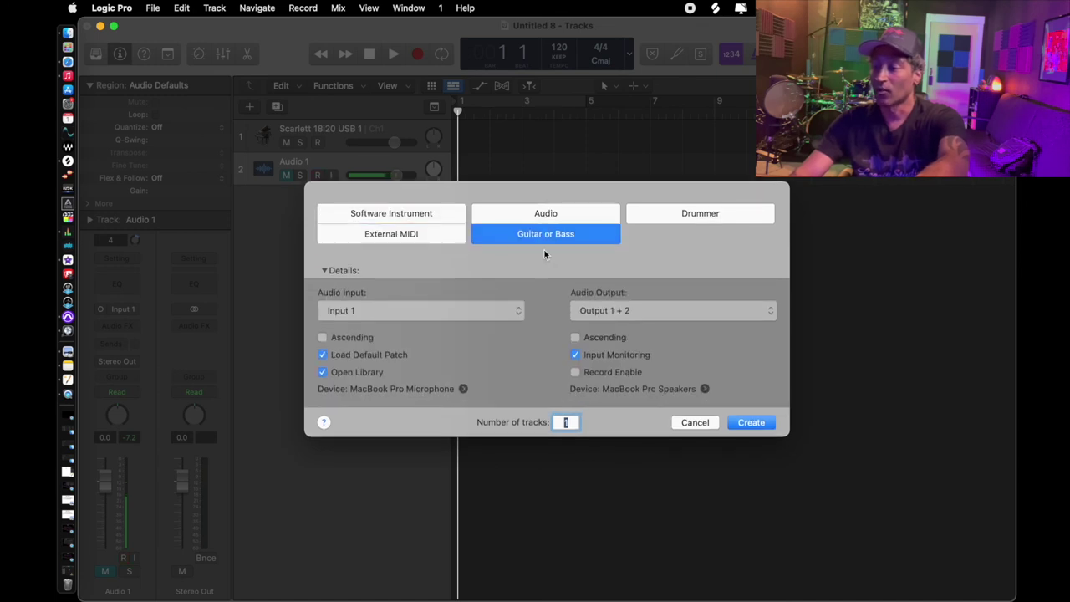
click(693, 216)
click(546, 240)
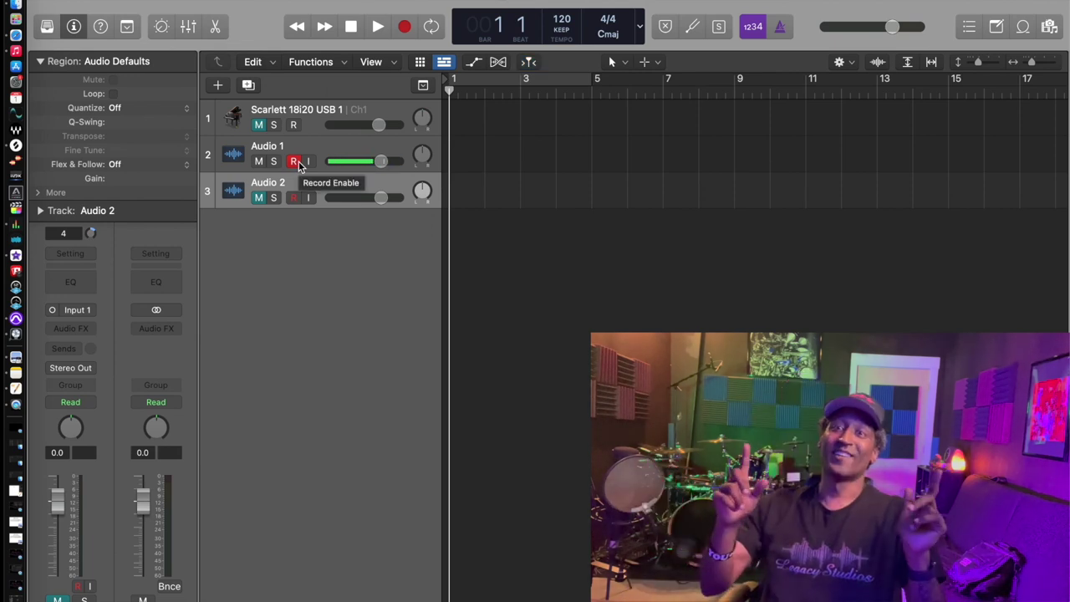
Record a take about four bars long on the Audio 1 track.
key(ctrl+period)
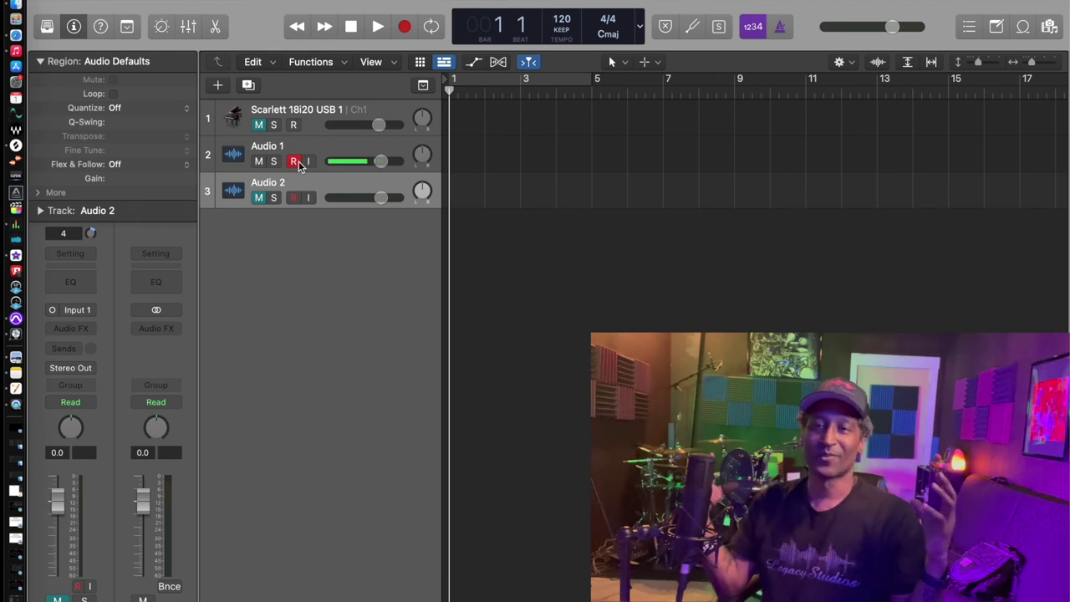
key(r)
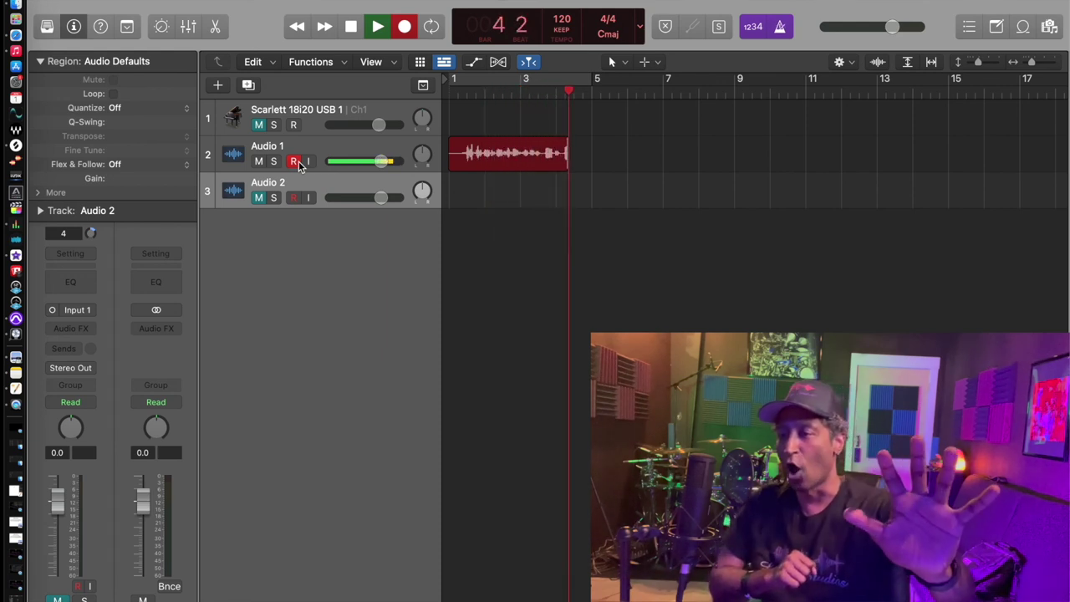
key(space)
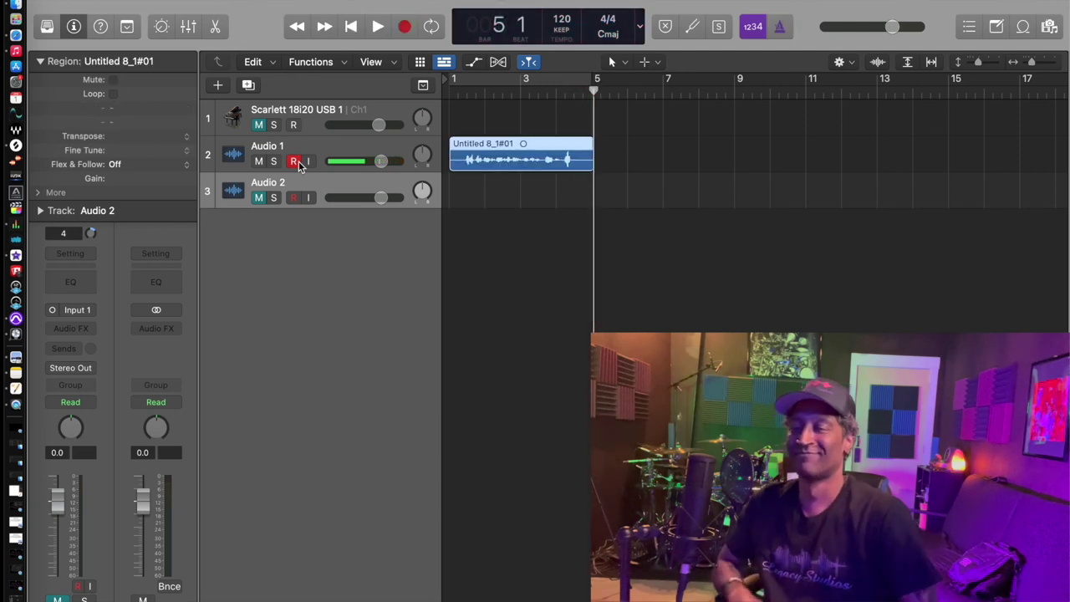
Play back the recorded take on the Audio 1 track and stop near its end.
click(294, 161)
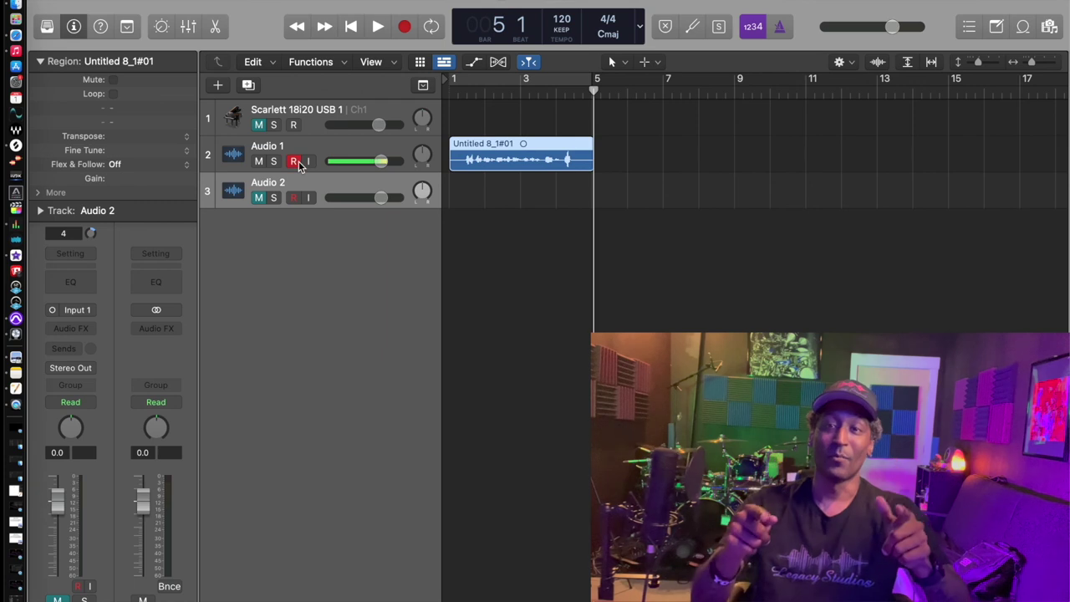
key(space)
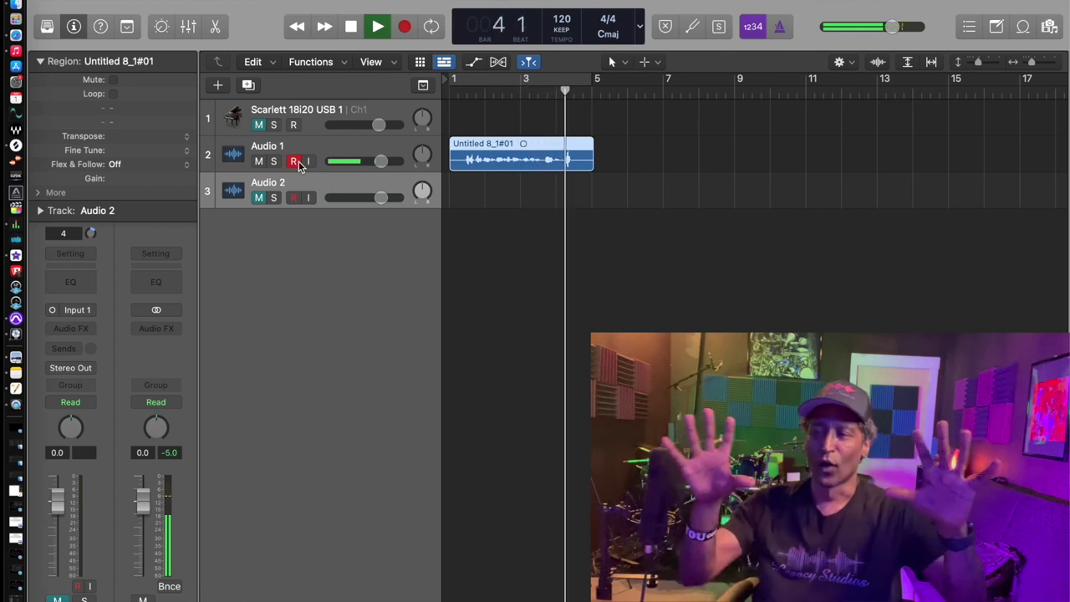
key(space)
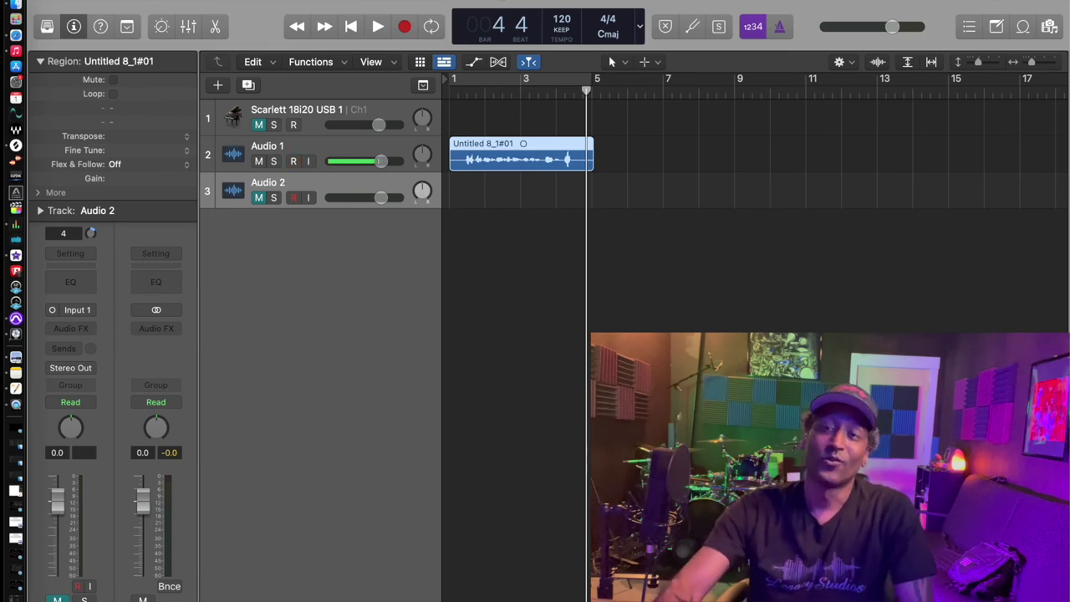
Add one new audio track, and create five more audio tracks using Input 1 and Output 1 + 2.
click(172, 1)
click(197, 14)
click(172, 2)
click(186, 3)
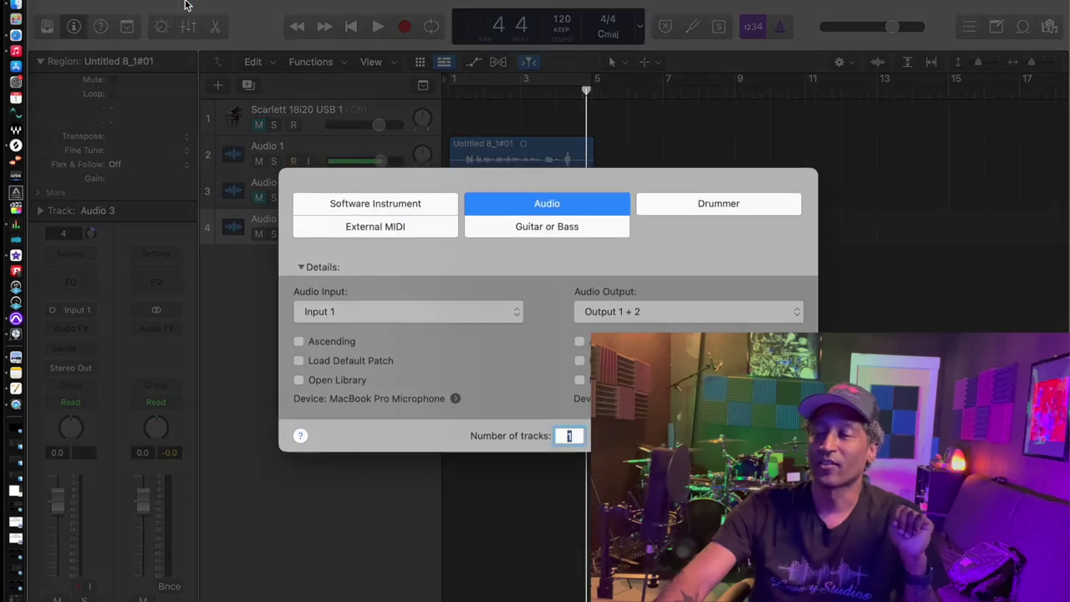
text(5)
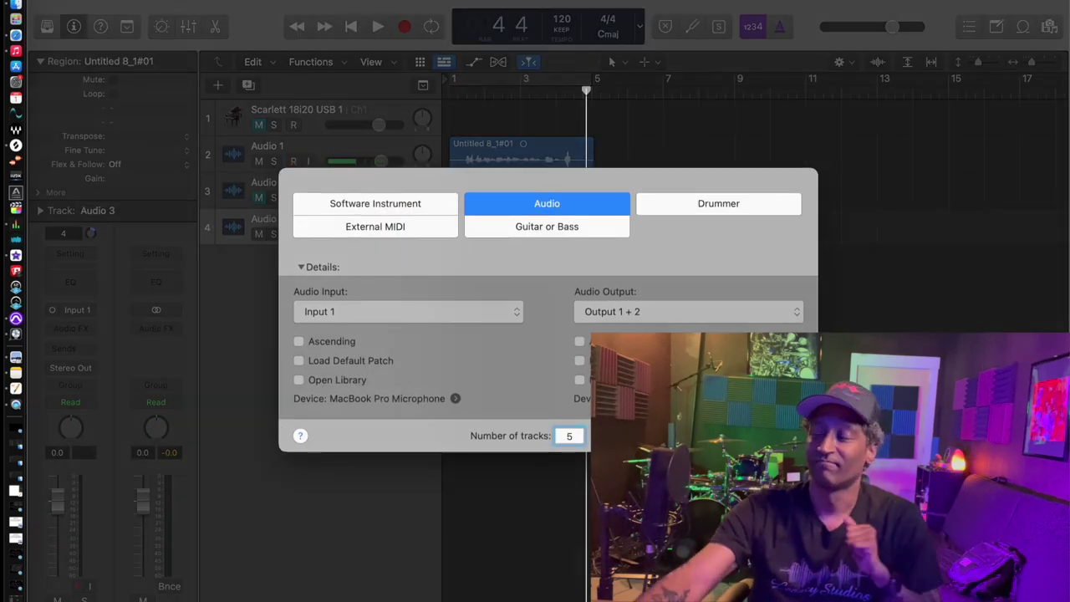
key(Return)
Filter Apple Loops by the Funk genre and place Bending Wah Guitar on the Audio 8 track and 80s Synth FX Riser 02 on Audio 7.
click(1023, 27)
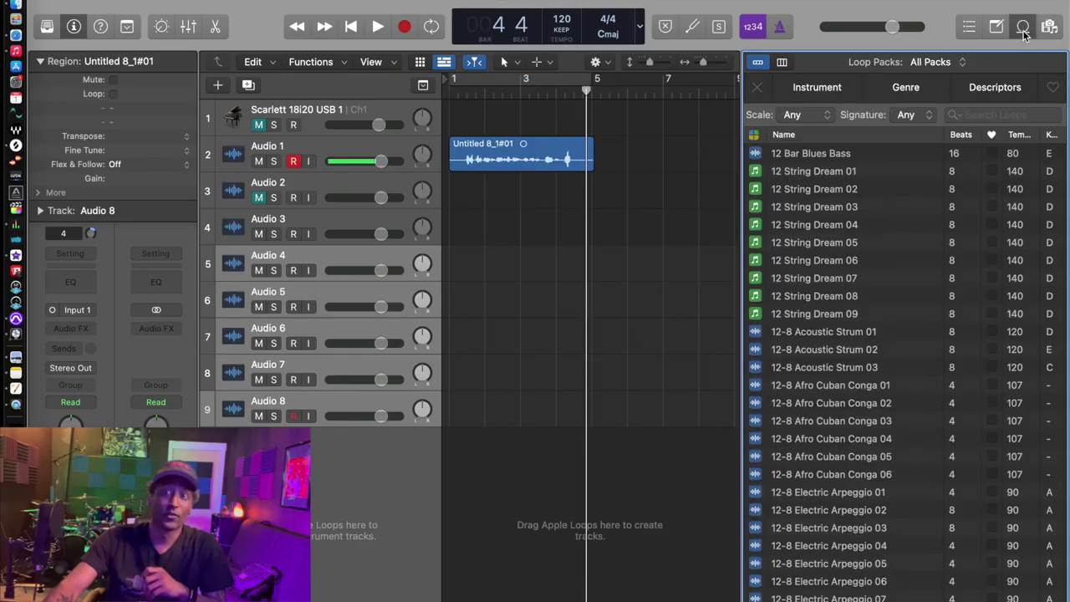
click(926, 87)
click(788, 159)
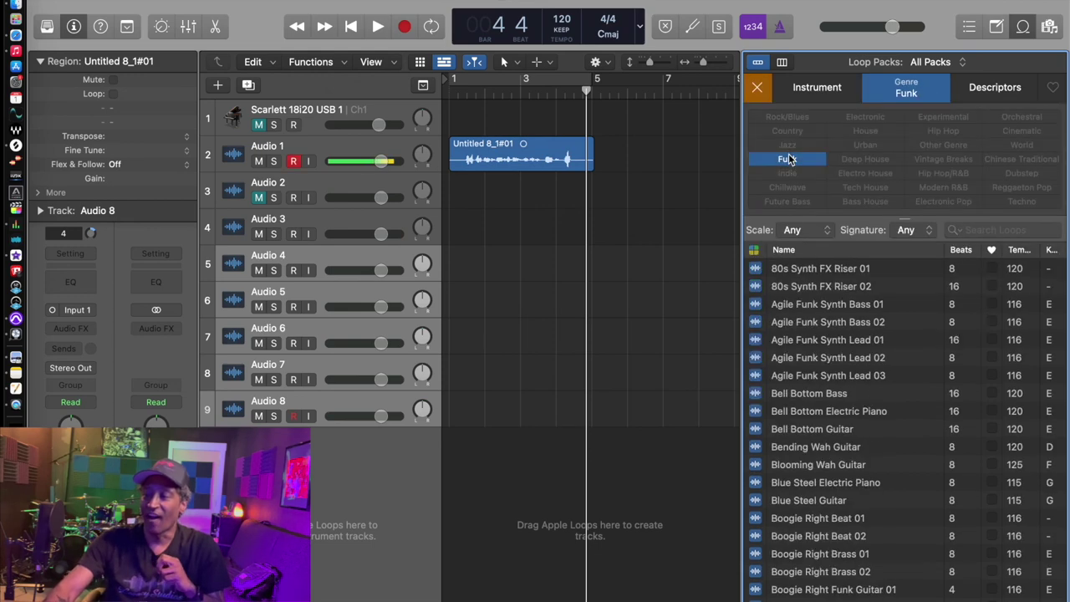
click(843, 448)
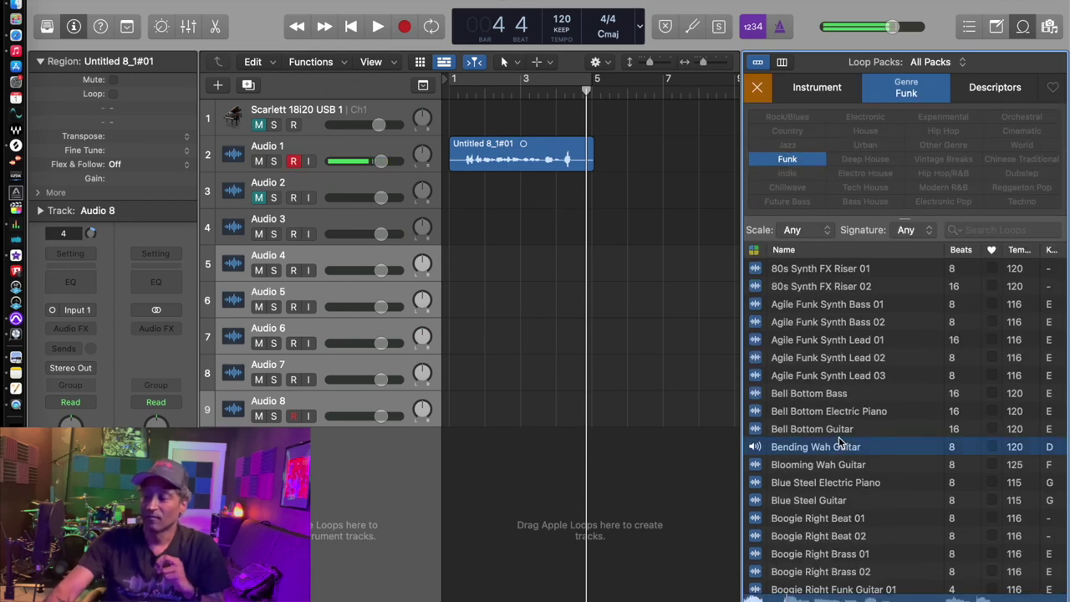
drag(840, 438, 488, 411)
drag(861, 286, 529, 381)
Play the arrangement with the added loops from the beginning and stop after the last region.
key(Return)
key(space)
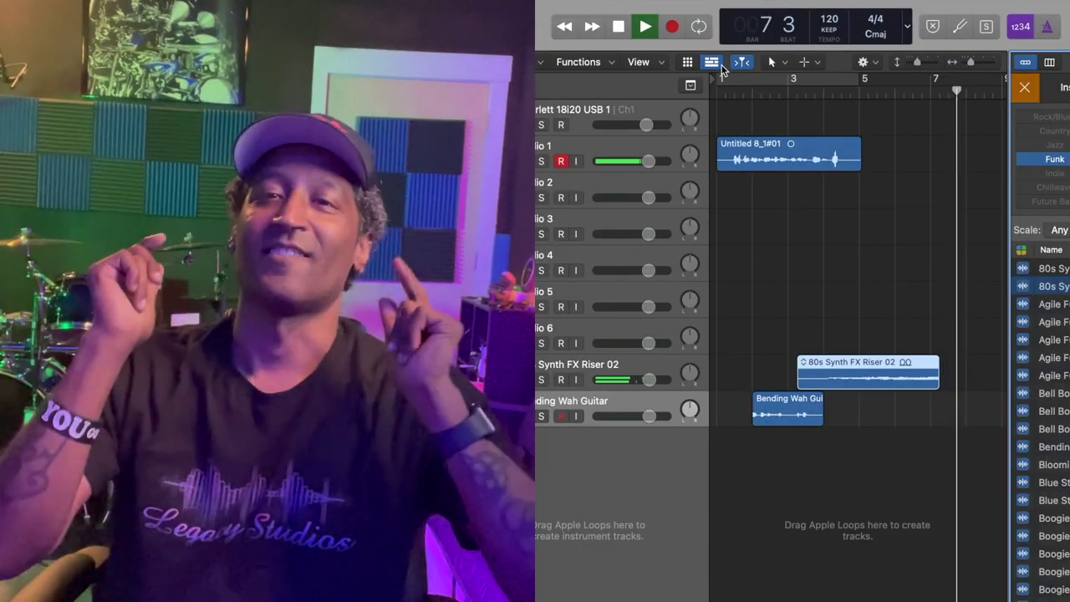
key(space)
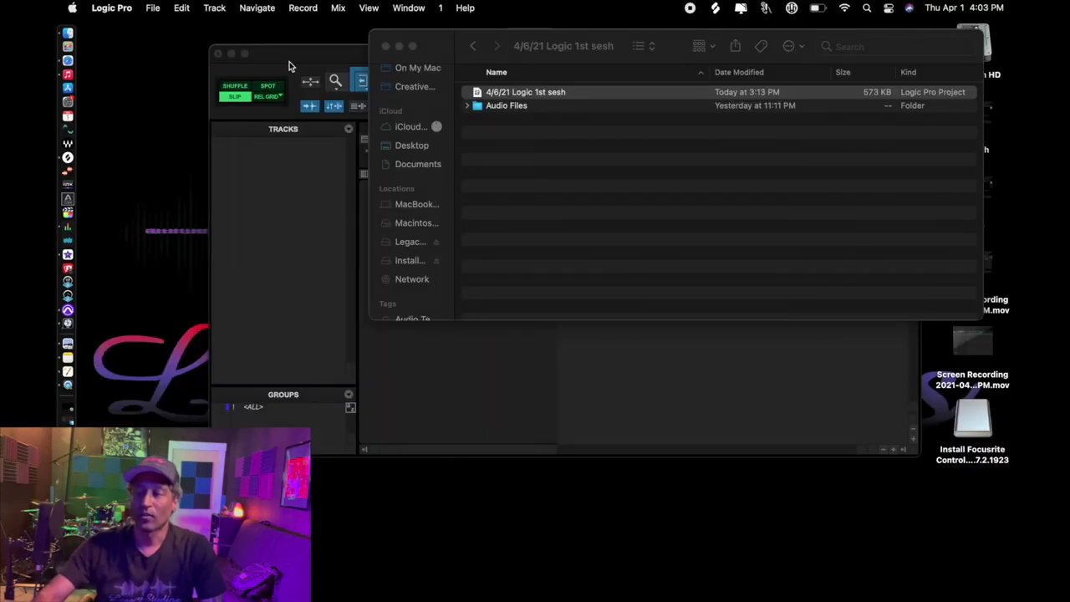
Switch to Pro Tools, enlarge the Edit window of 4621 PT 1st sesh and create one mono audio track.
click(292, 62)
click(245, 54)
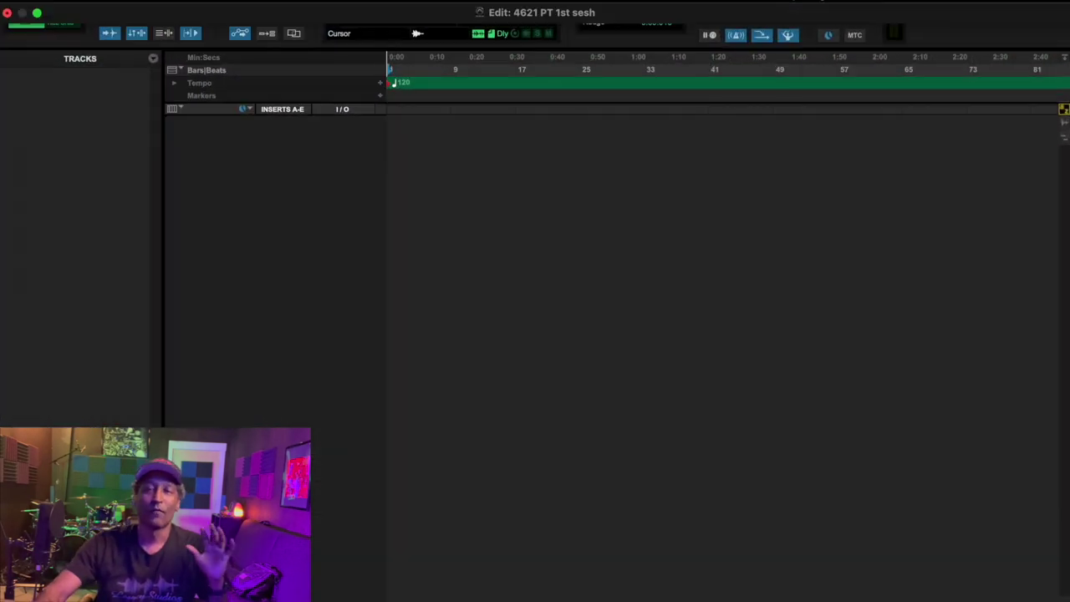
click(211, 6)
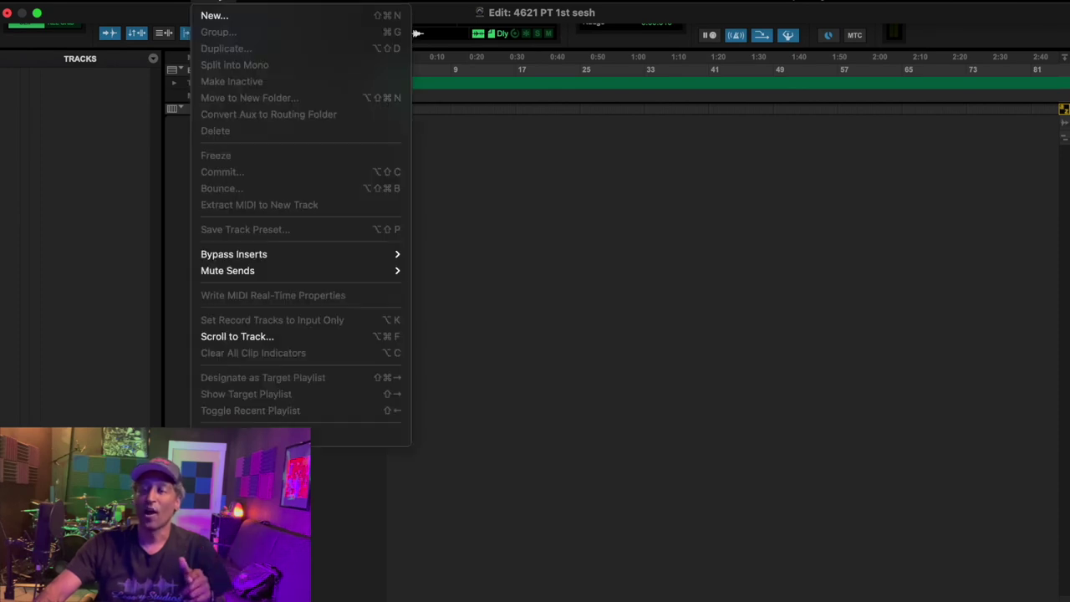
click(212, 15)
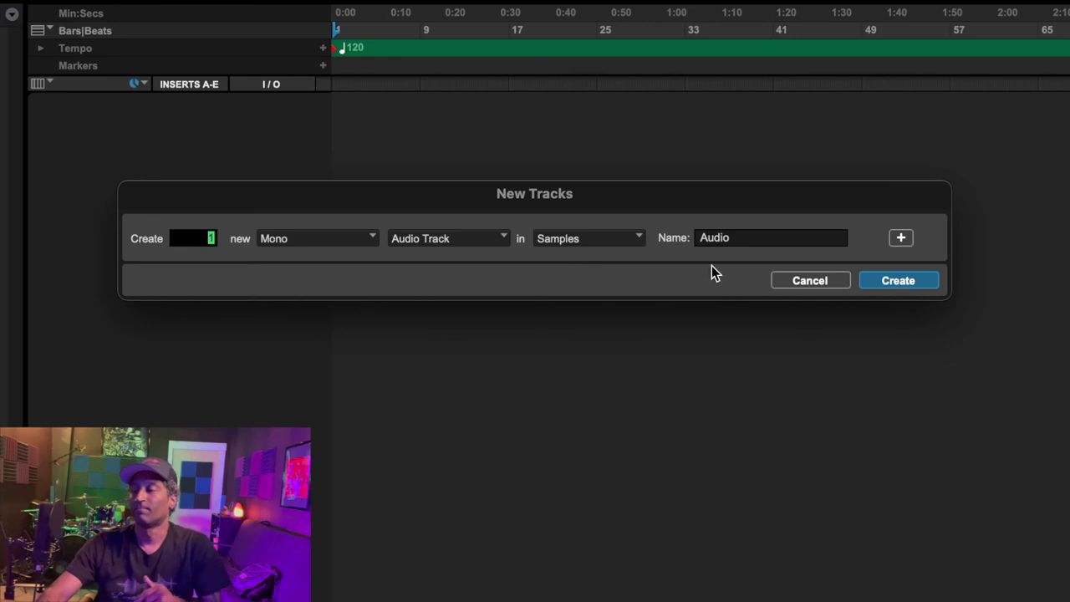
click(899, 281)
Rename the new audio track PTF.
double_click(103, 106)
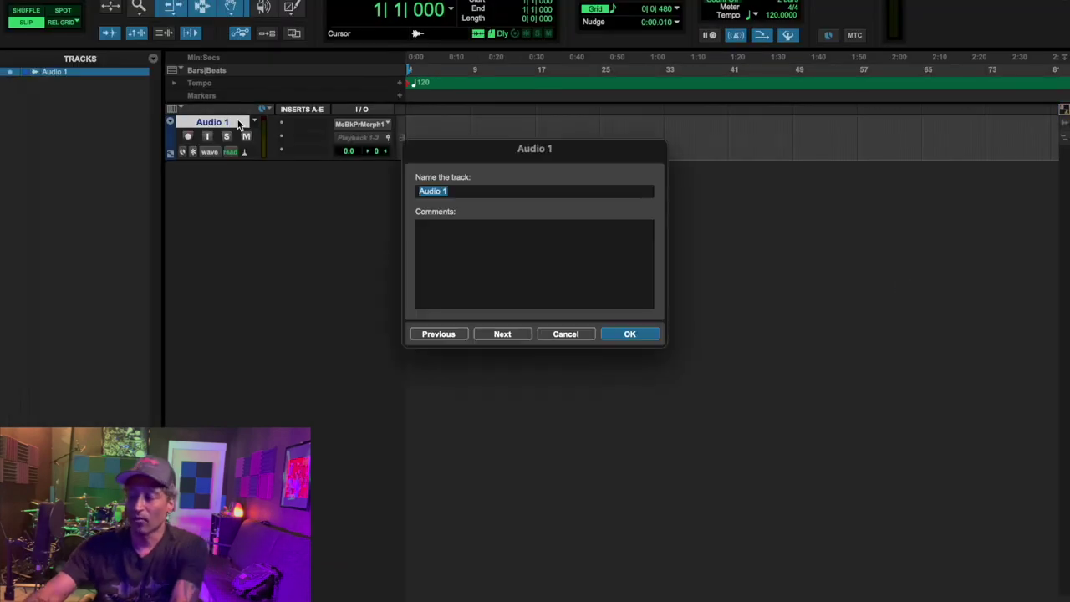
text(PTF)
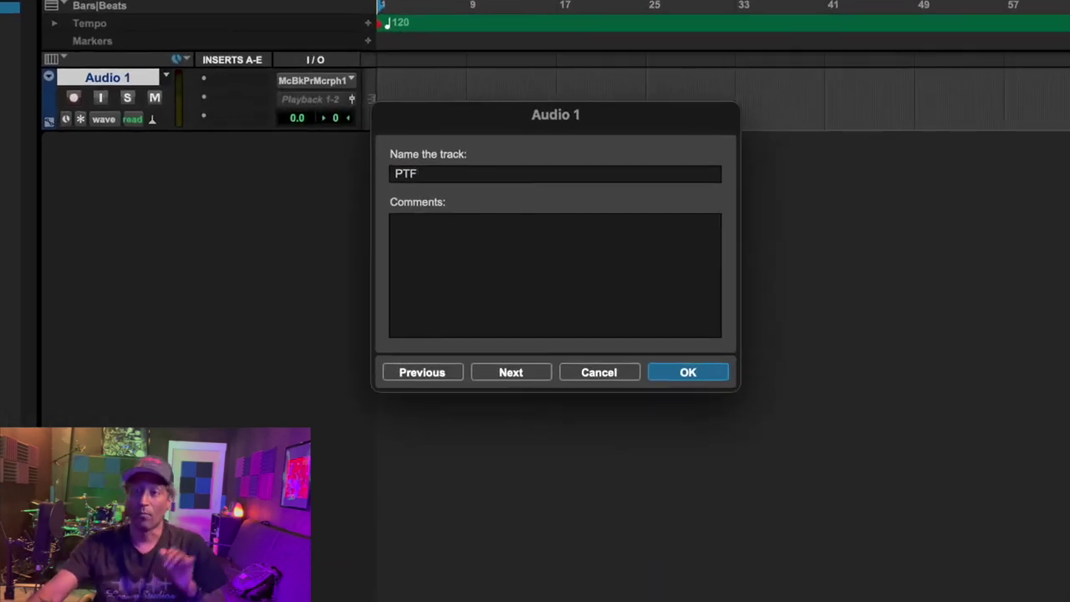
key(Return)
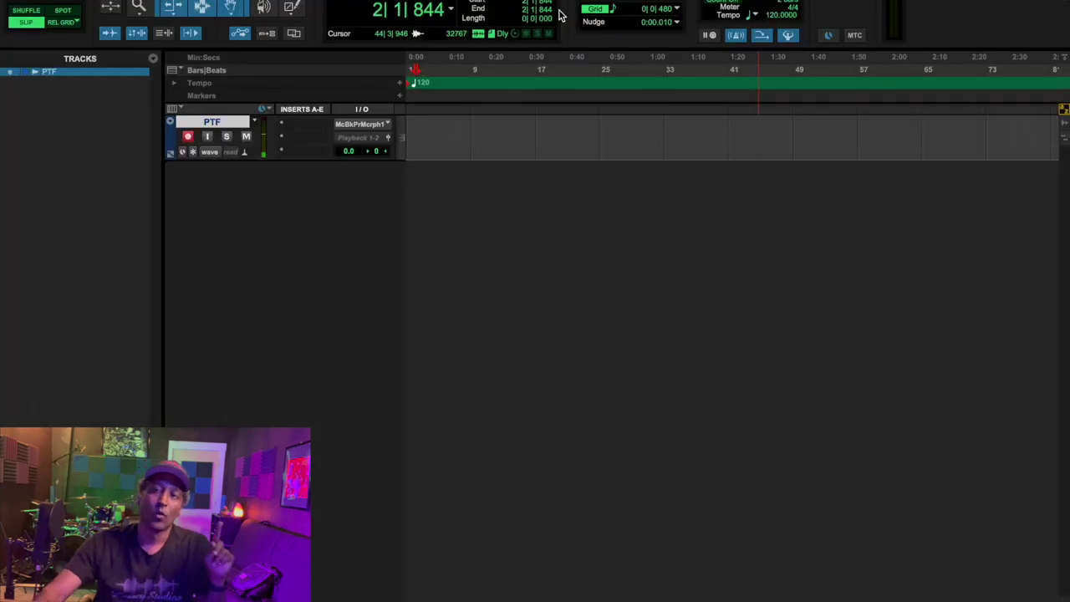
Show the Transport window and move it to the empty area below the PTF track.
mouse_move(560, 2)
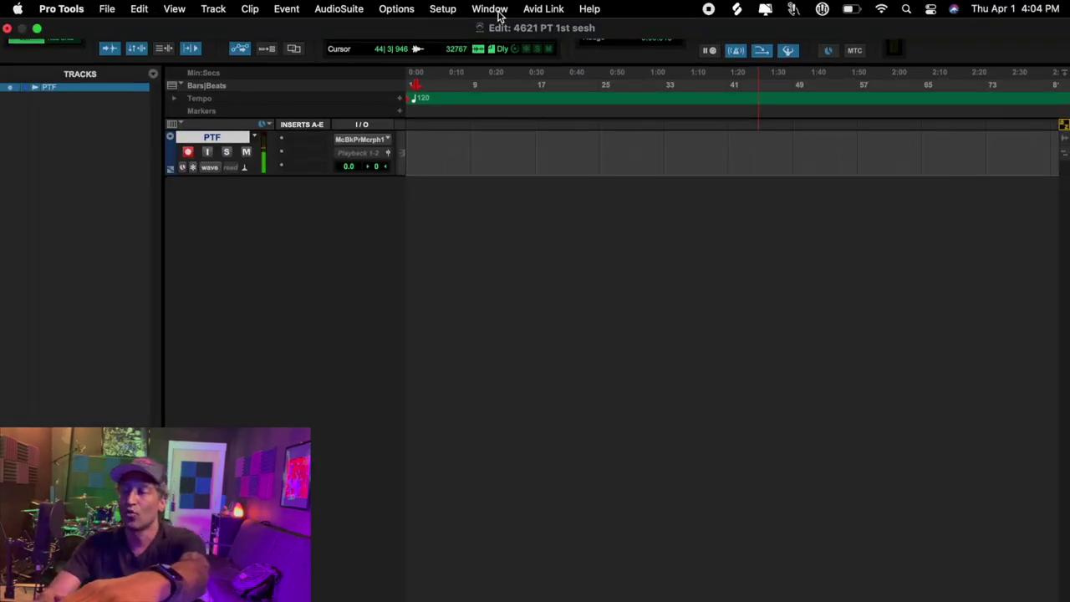
click(494, 9)
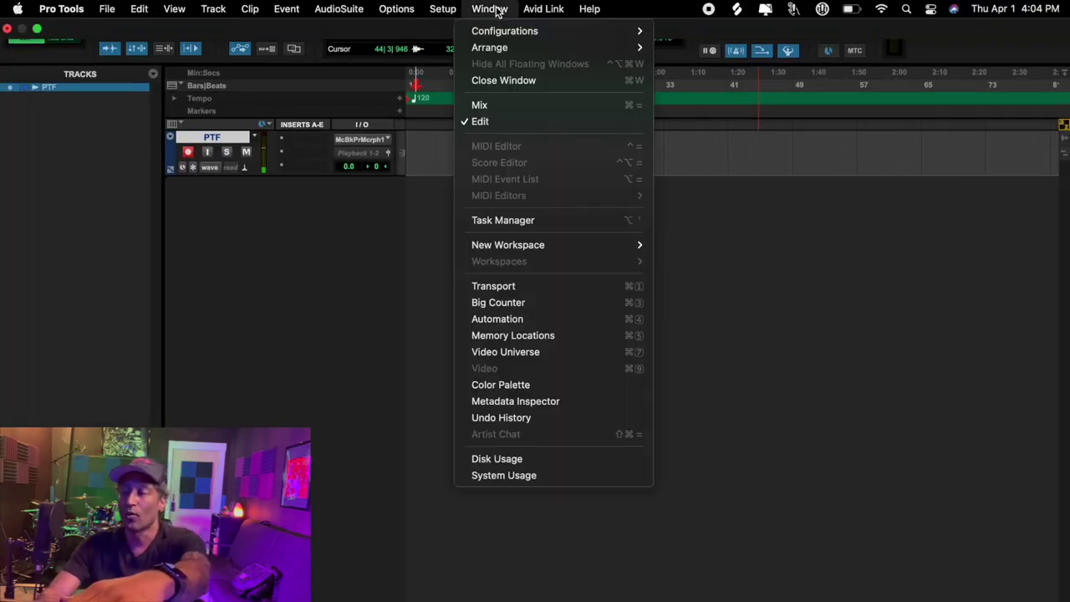
click(528, 286)
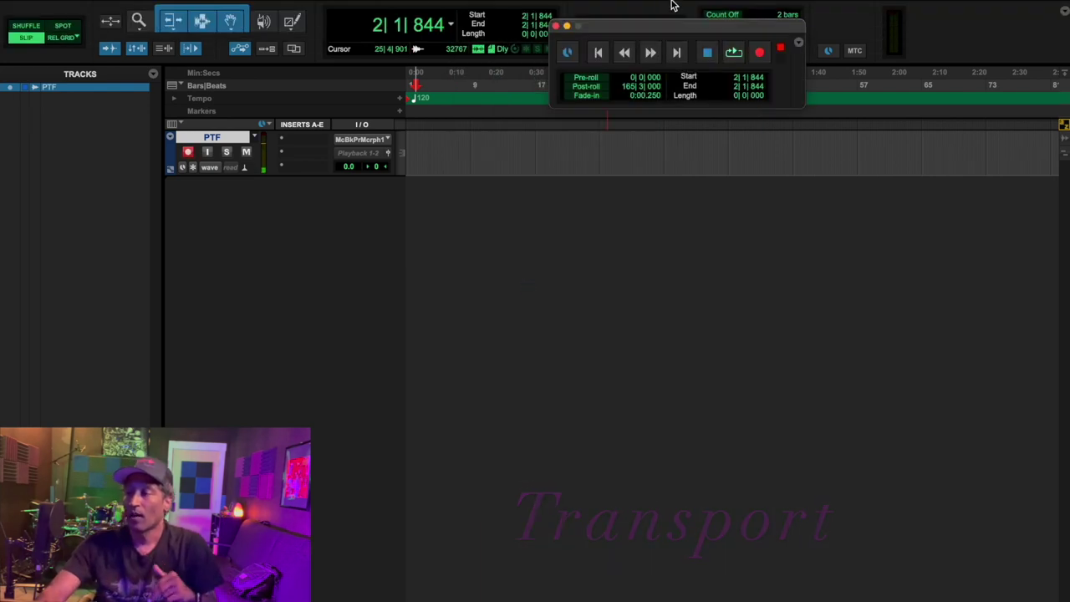
drag(667, 25, 579, 383)
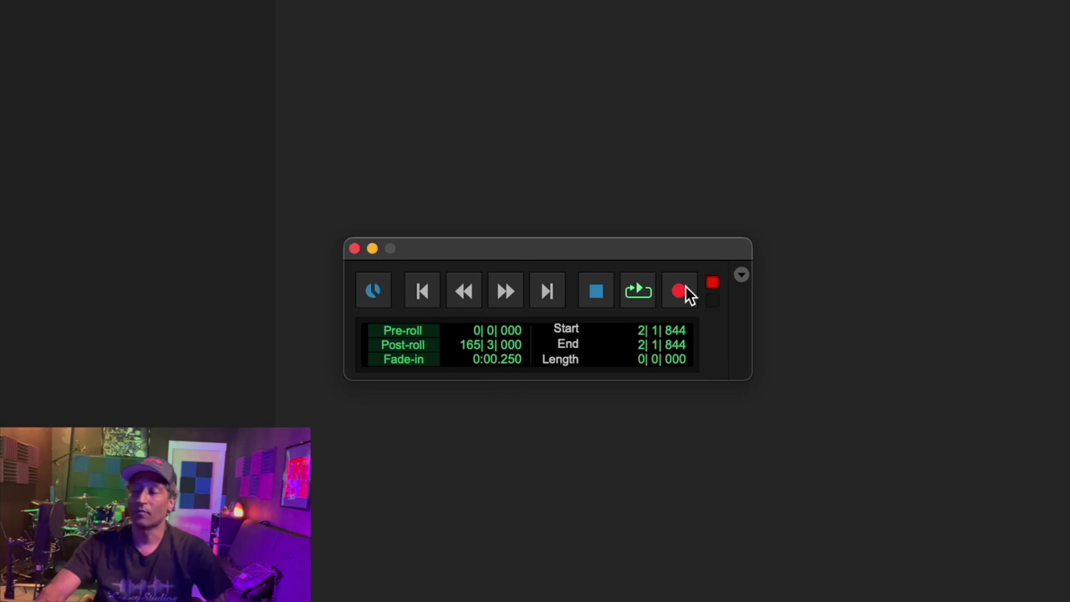
Record a take about nine bars long on the PTF track from the session start and play it back from the beginning.
click(547, 291)
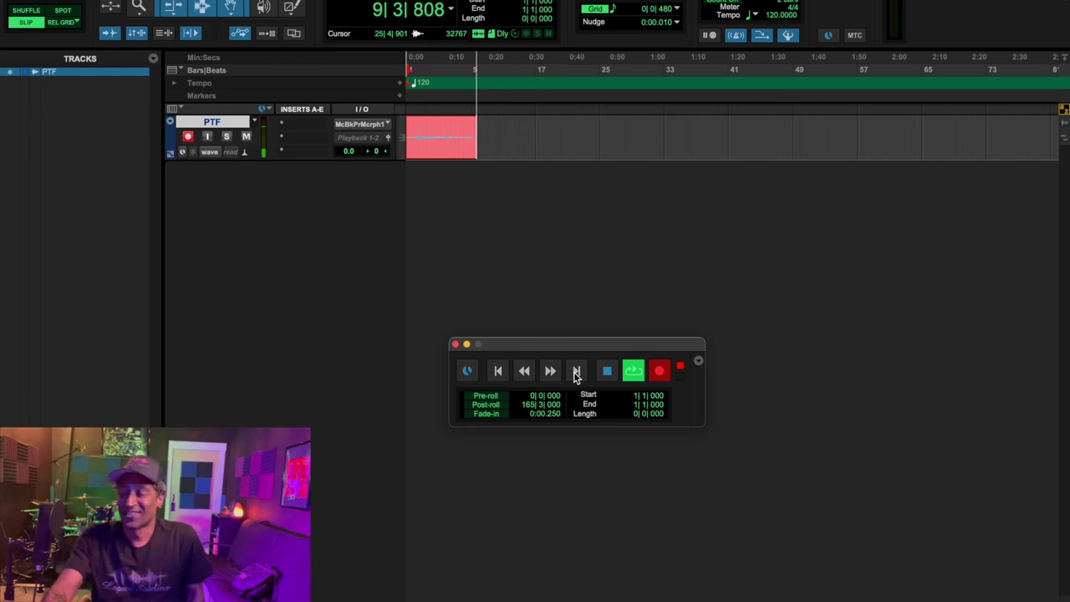
key(space)
key(Return)
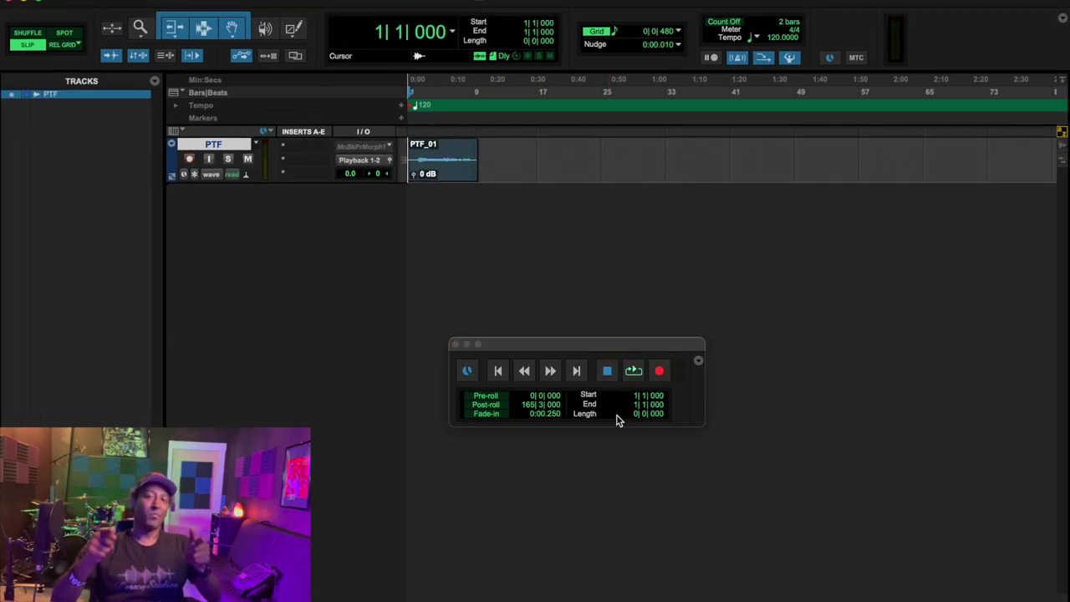
key(space)
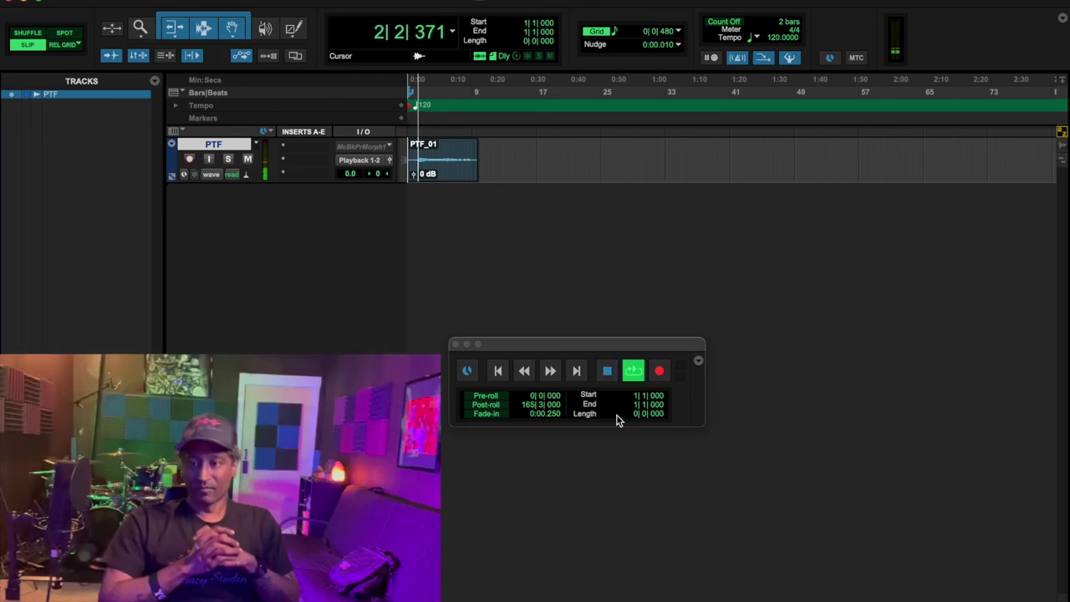